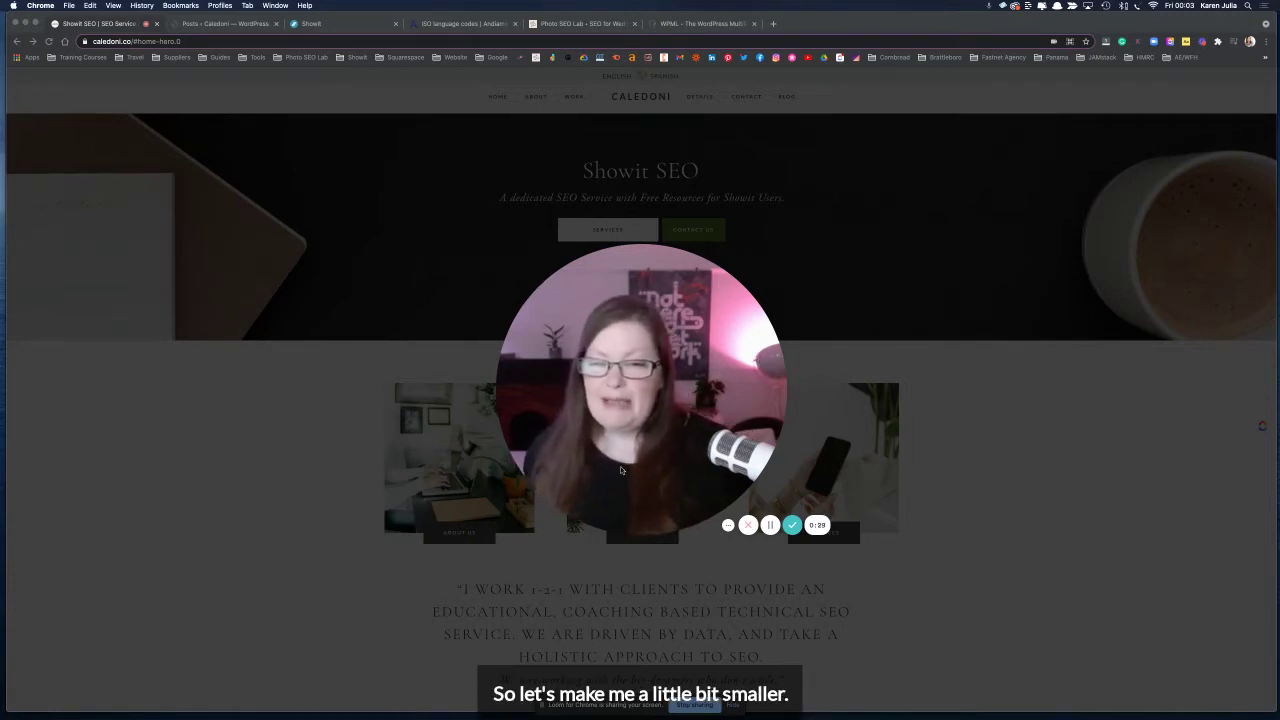
Step: Bring up 'The WordPress Multilingual Plugin' homepage on wpml.org and skim its features
click(631, 526)
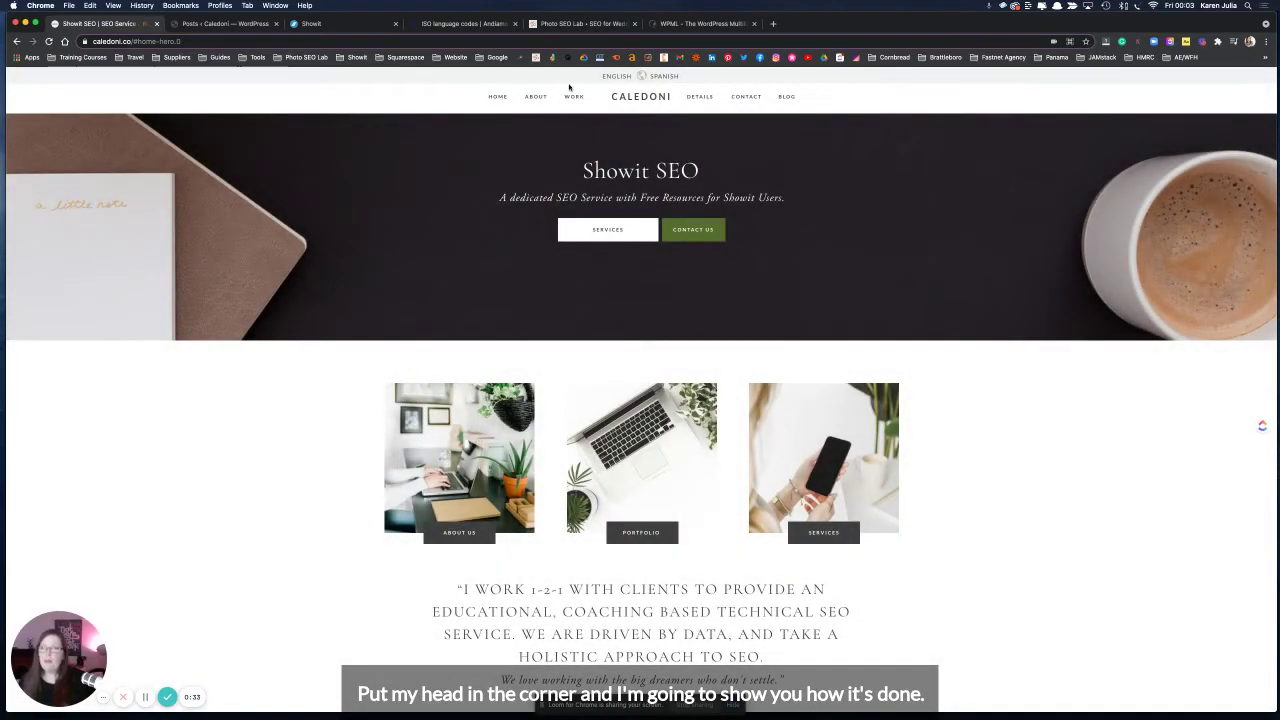
click(692, 24)
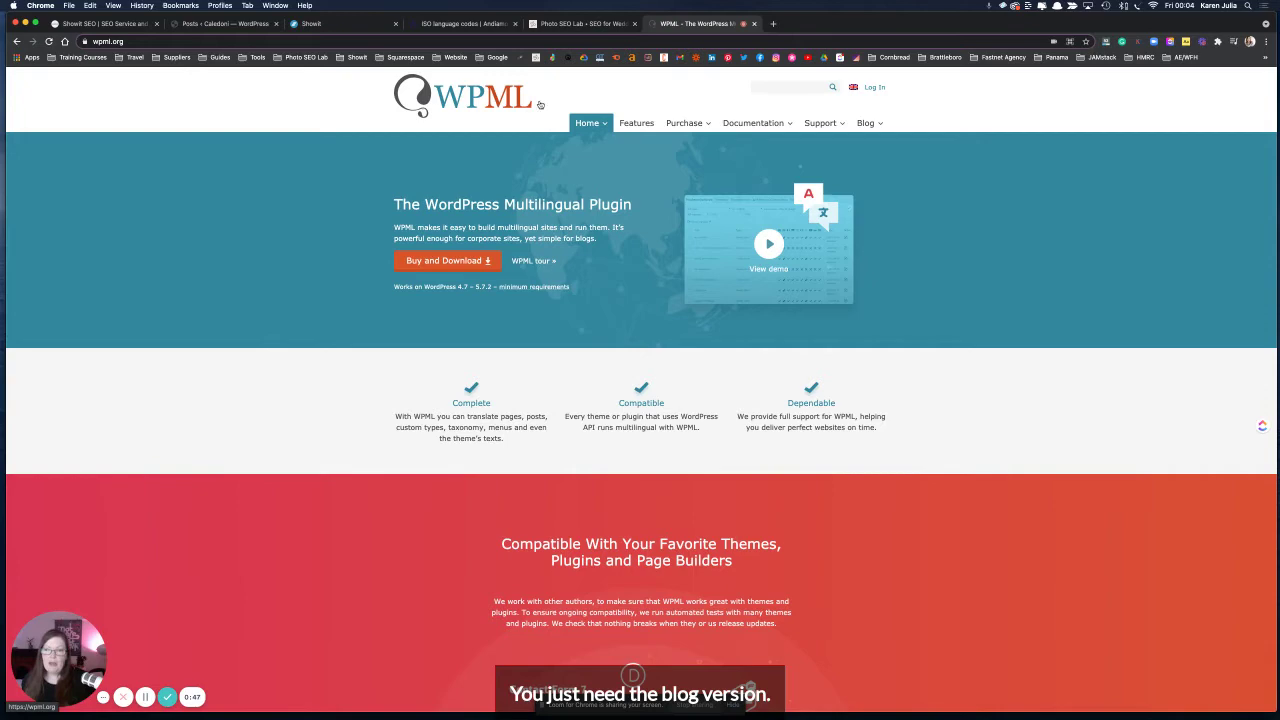
mouse_move(685, 125)
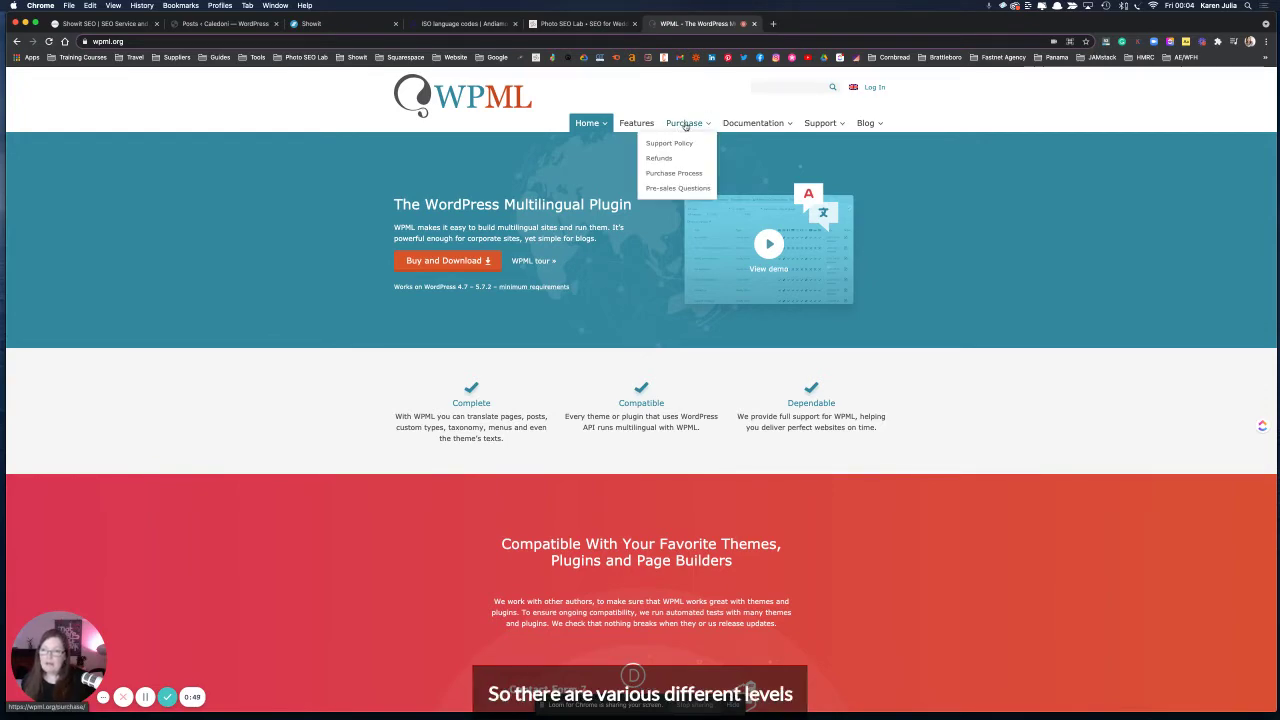
scroll(586, 288, down, 10)
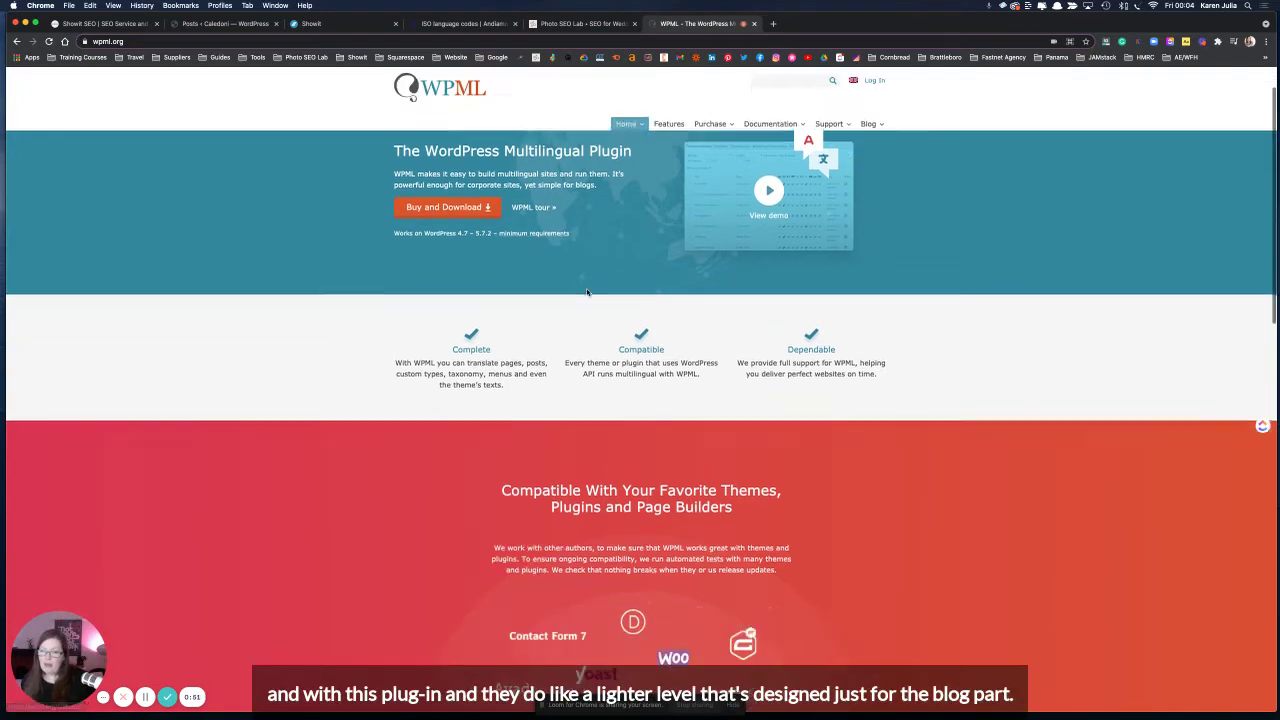
scroll(587, 292, down, 5)
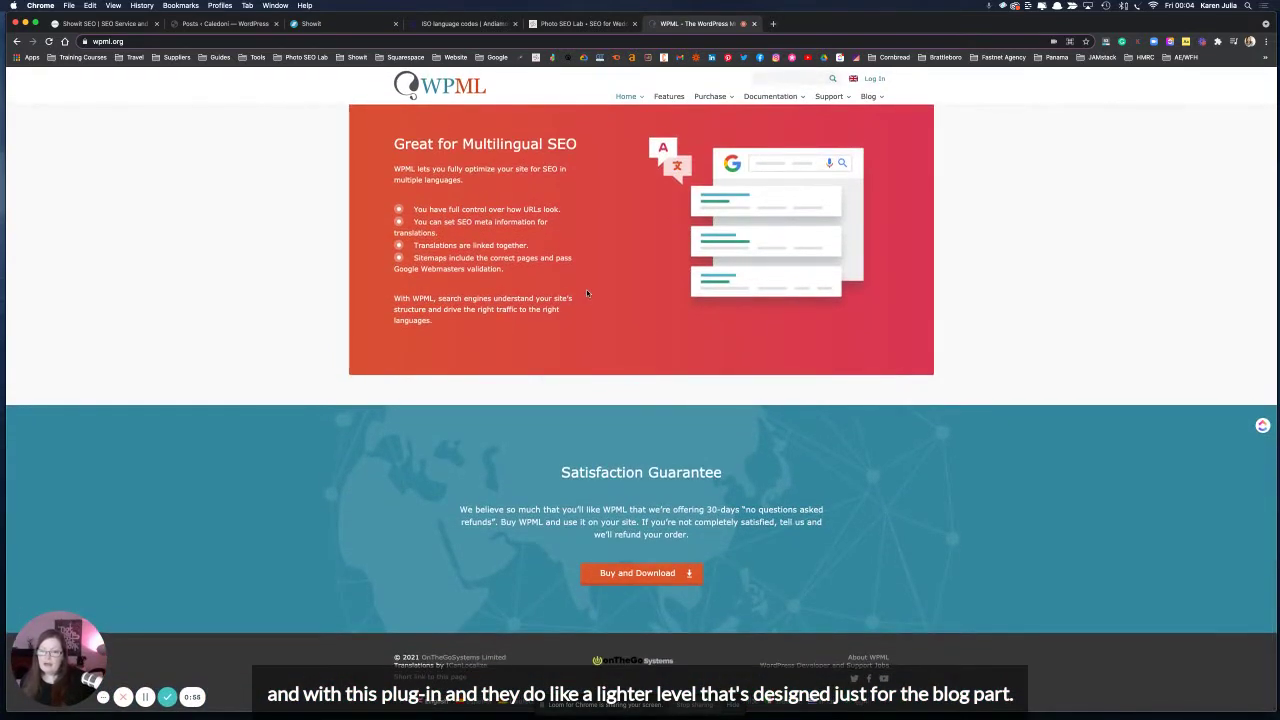
scroll(579, 295, up, 15)
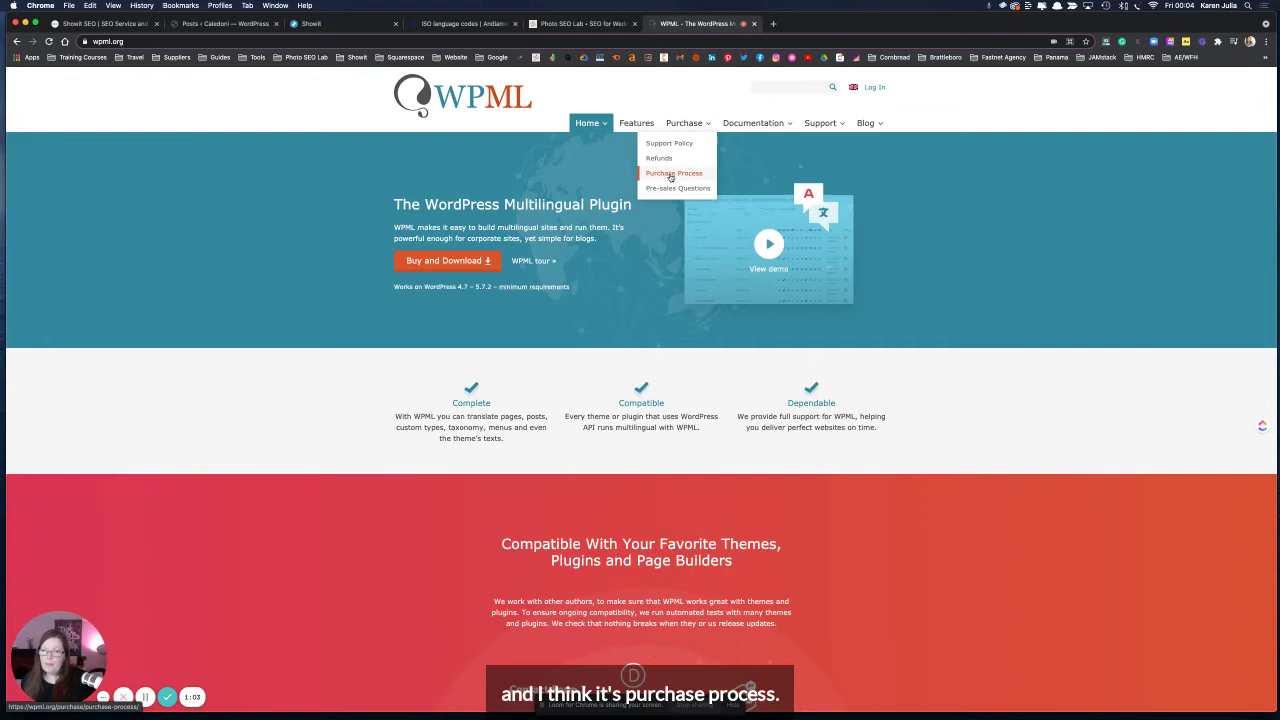
Step: Open WPML's Purchase Process page from the Purchase menu and scroll through it
click(671, 177)
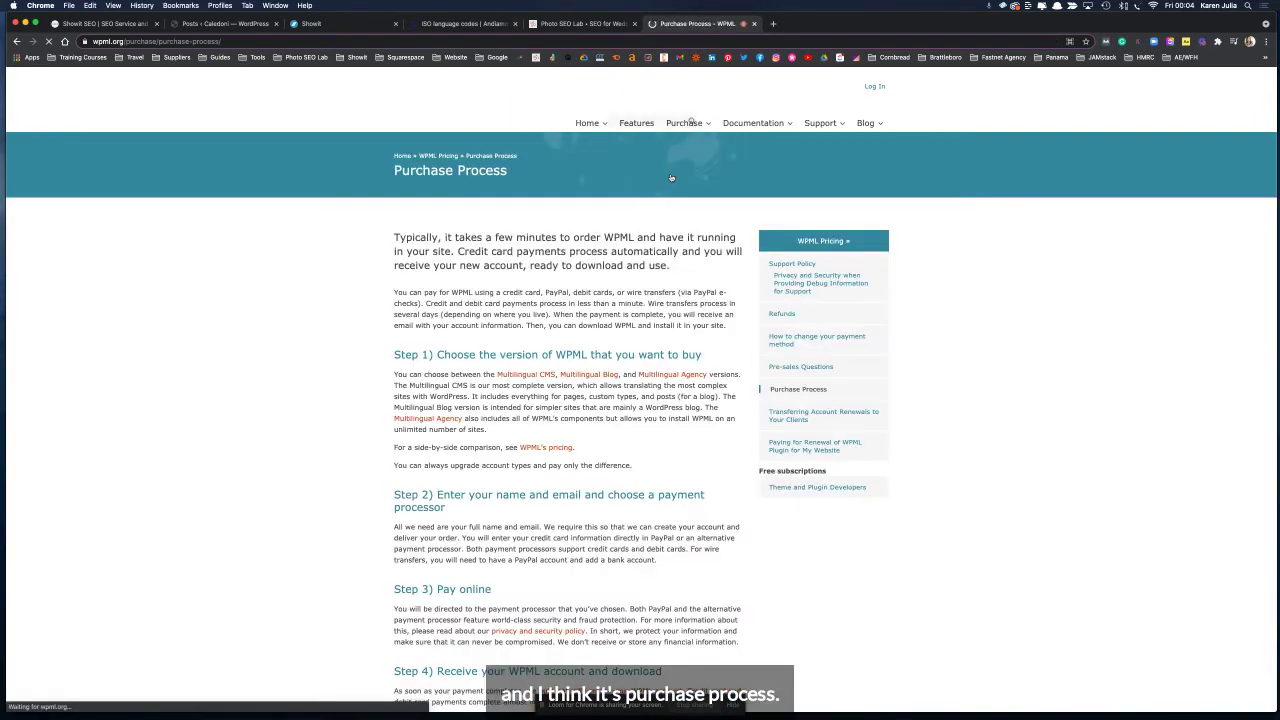
scroll(529, 434, down, 5)
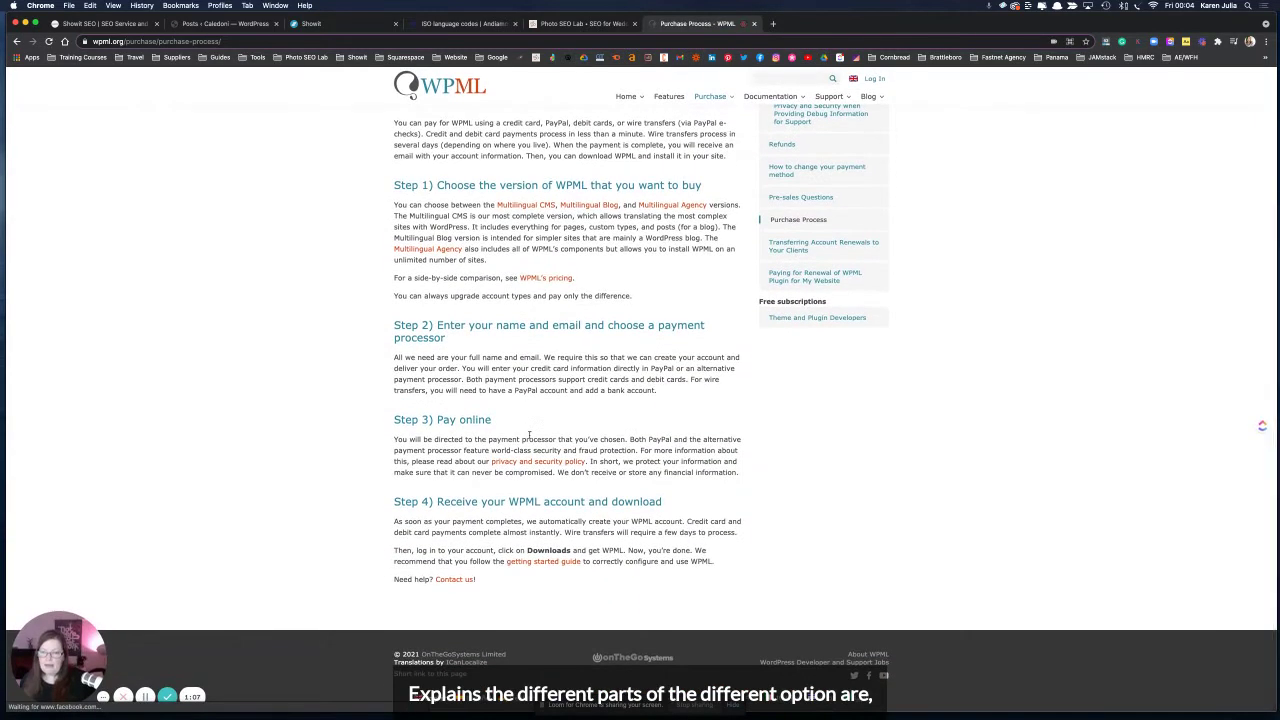
scroll(529, 434, up, 1)
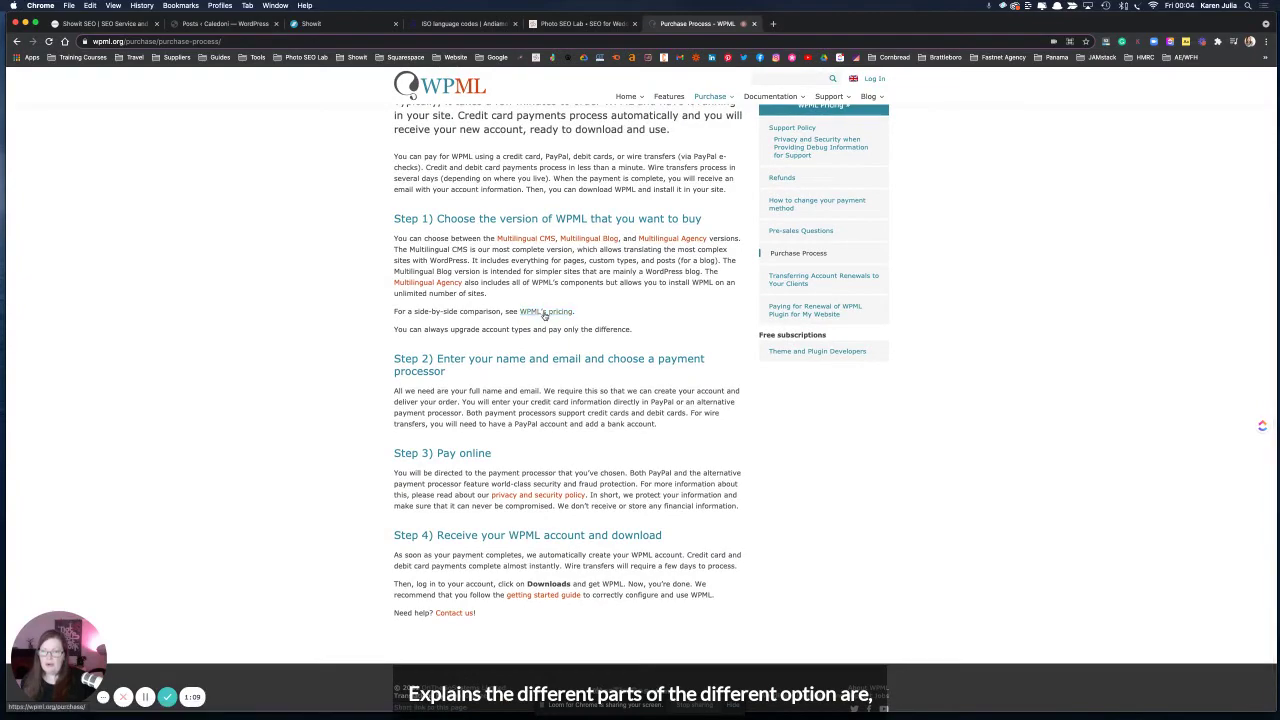
scroll(545, 316, up, 3)
scroll(545, 316, up, 1)
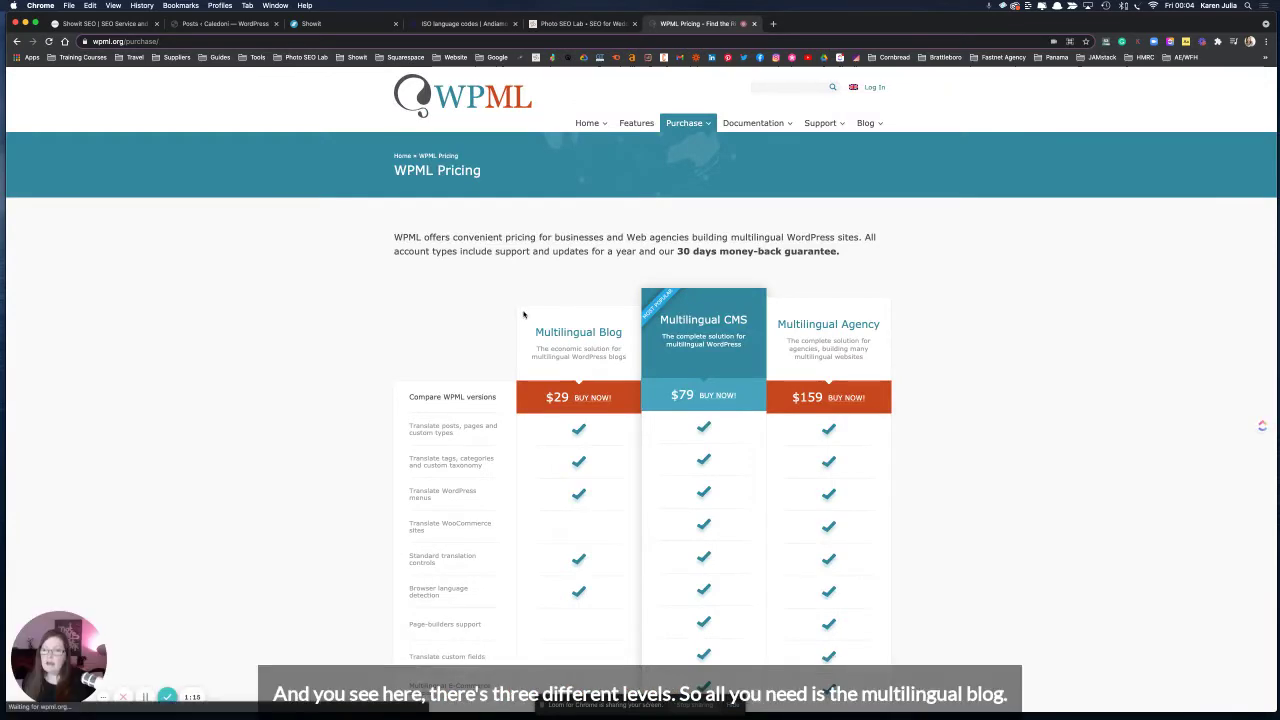
scroll(525, 310, down, 1)
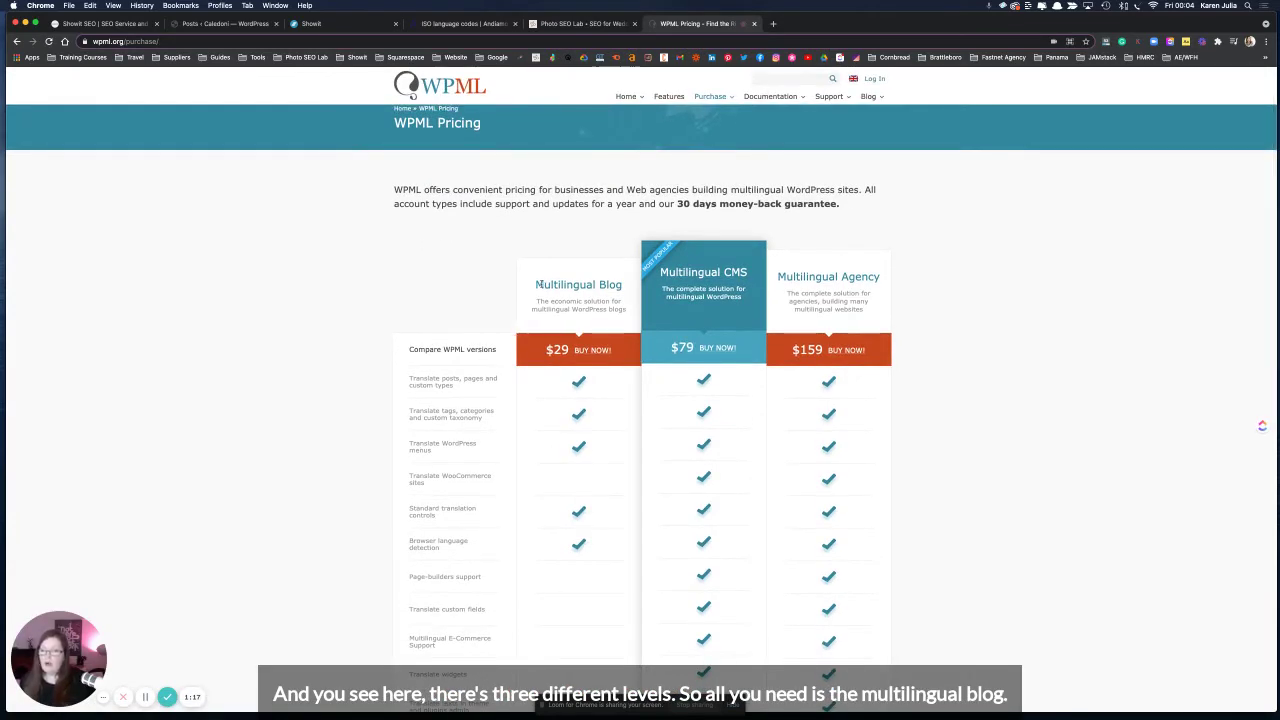
Step: Compare the Multilingual Blog ($29), CMS ($79) and Agency ($159) pricing plans
drag(537, 284, 624, 285)
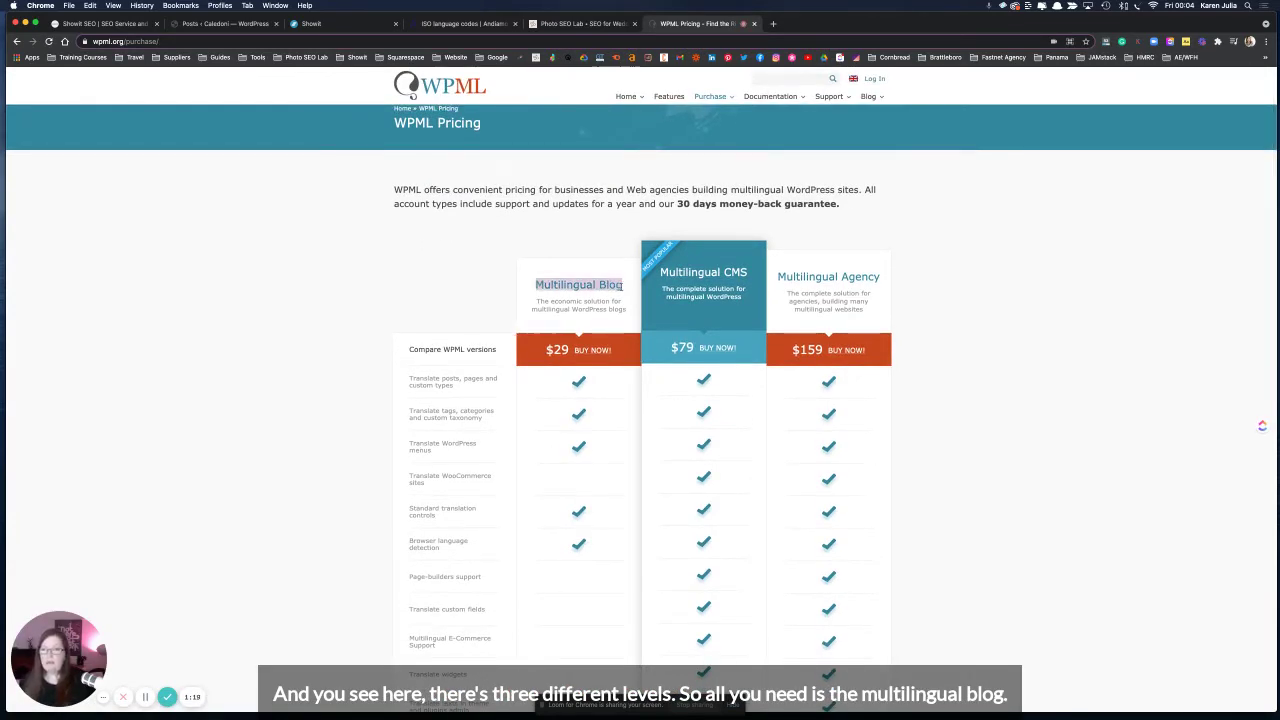
click(494, 280)
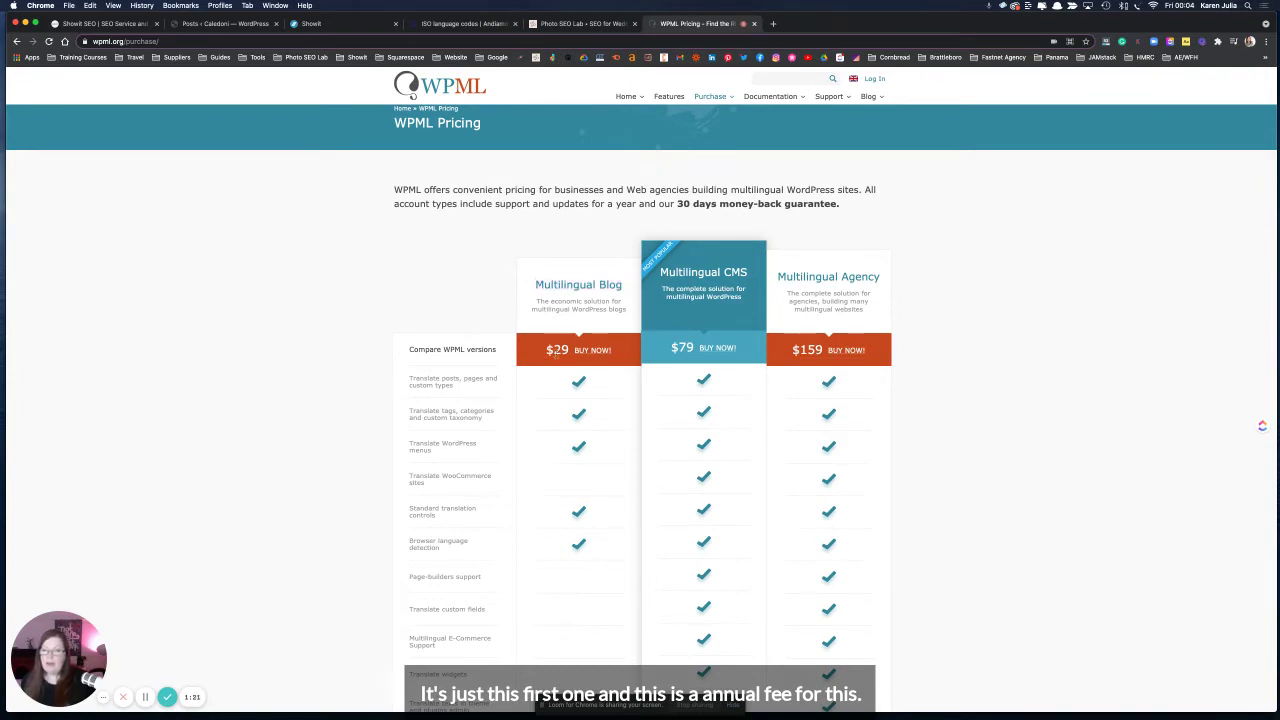
scroll(536, 340, down, 2)
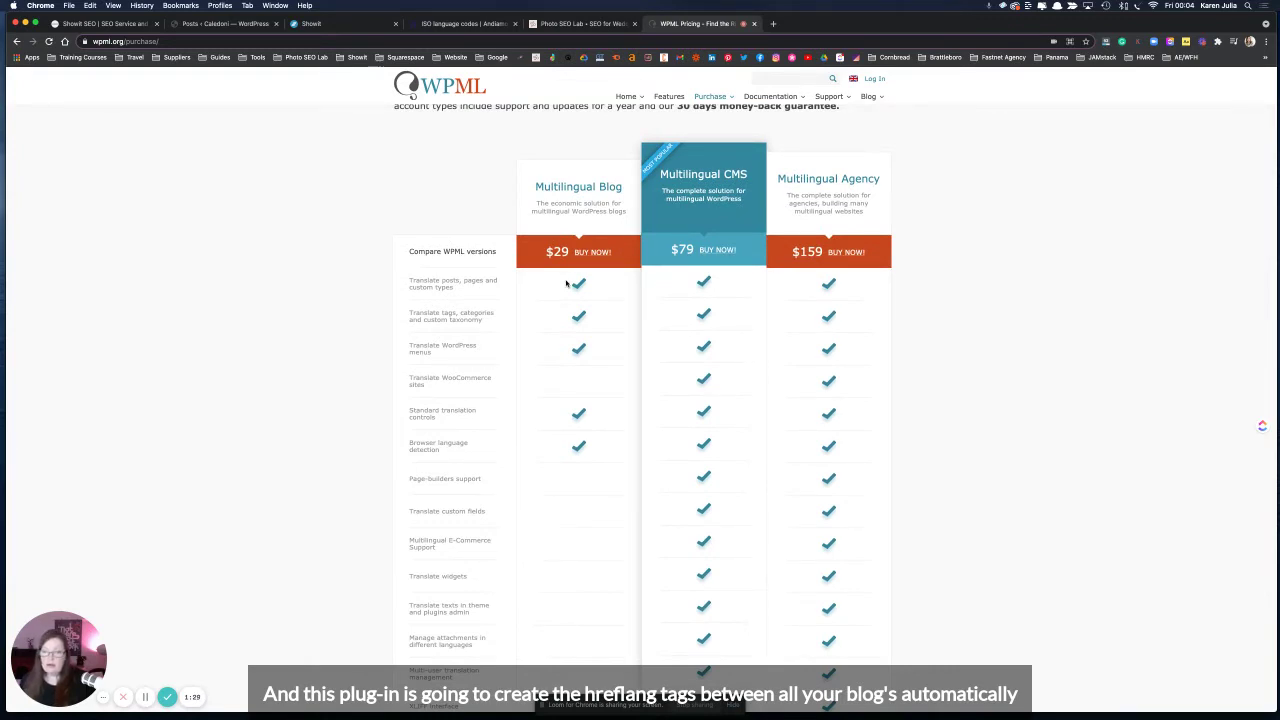
scroll(566, 284, down, 1)
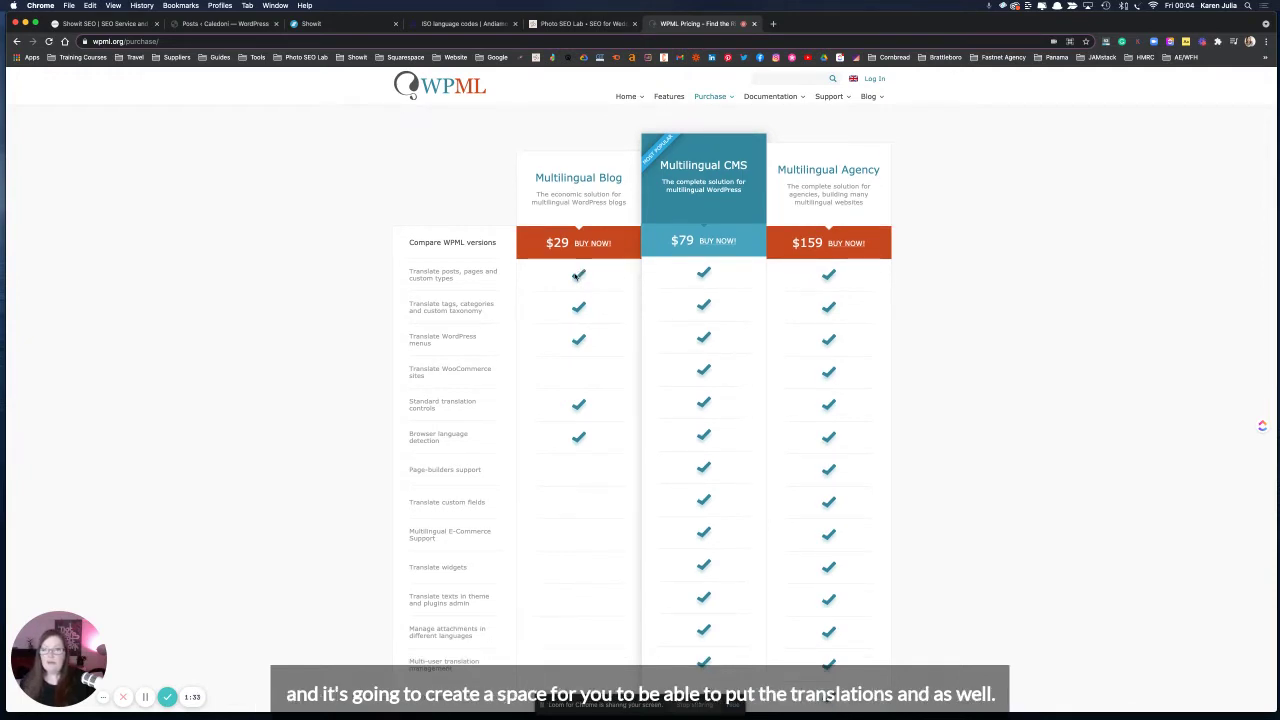
scroll(566, 276, down, 2)
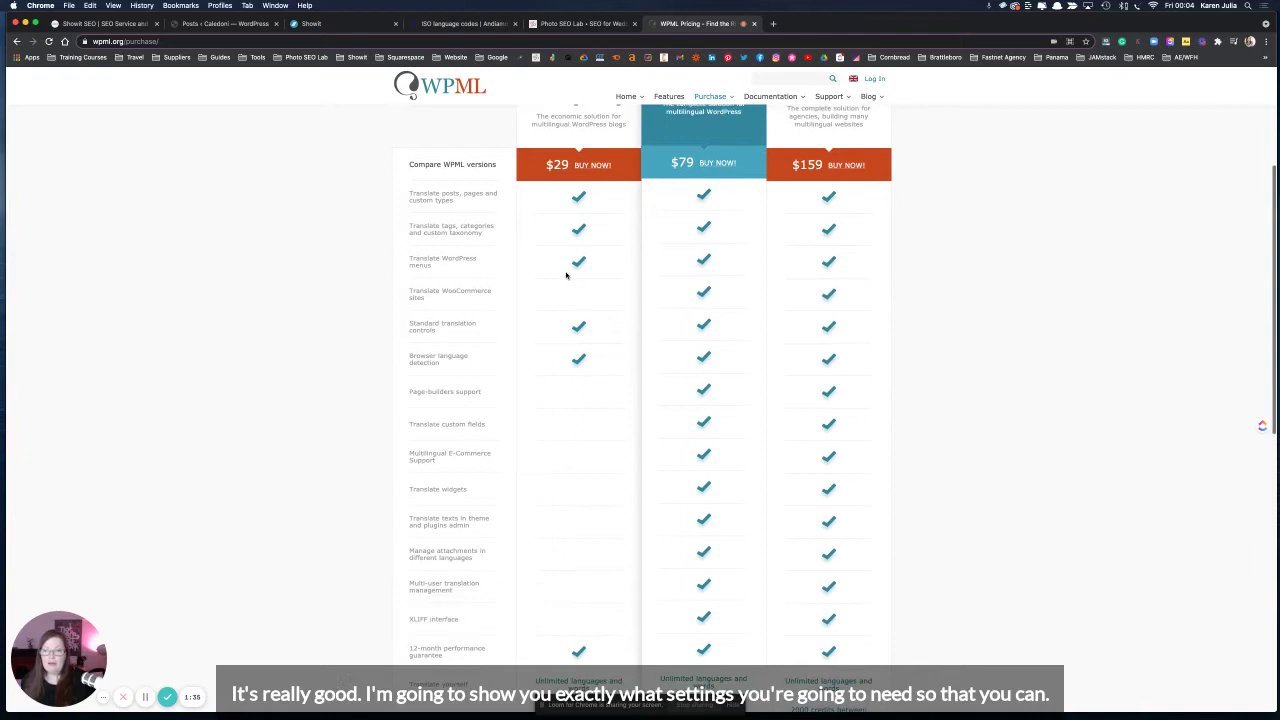
scroll(566, 276, up, 1)
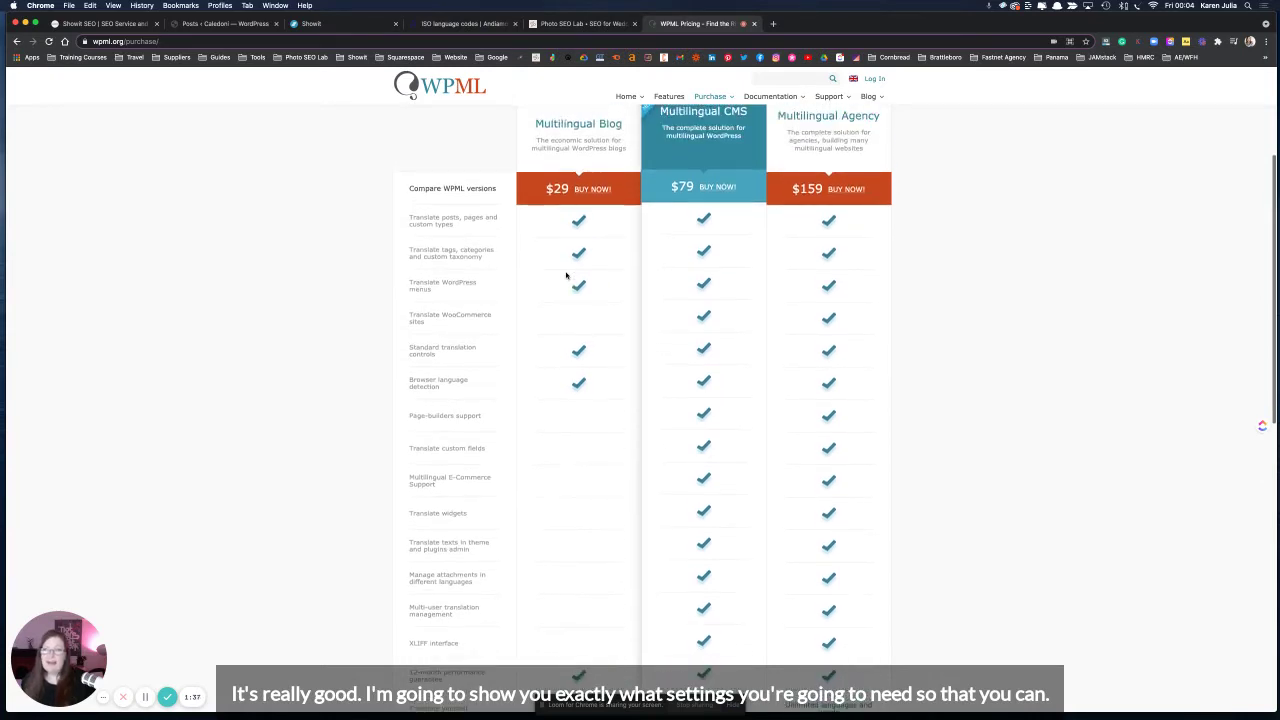
scroll(566, 276, up, 4)
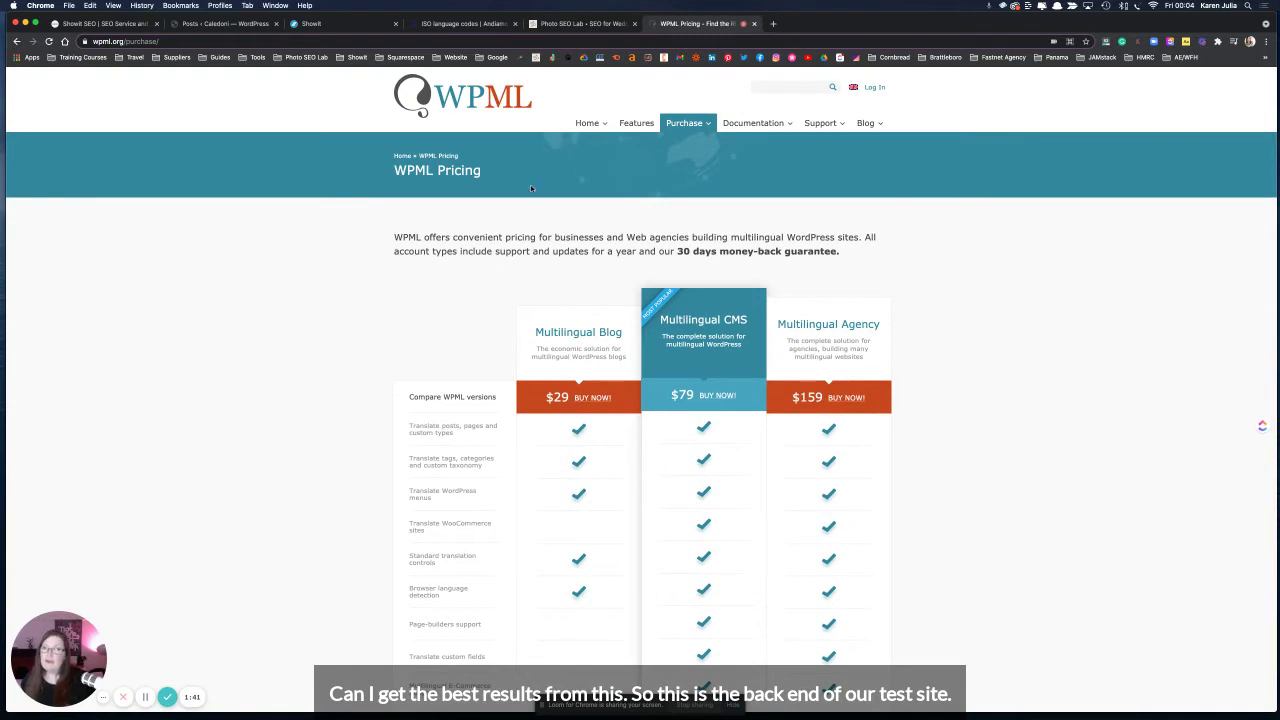
Step: Open WPML > Languages in the Caledoni admin, showing English (default) and Spanish as site languages
click(200, 27)
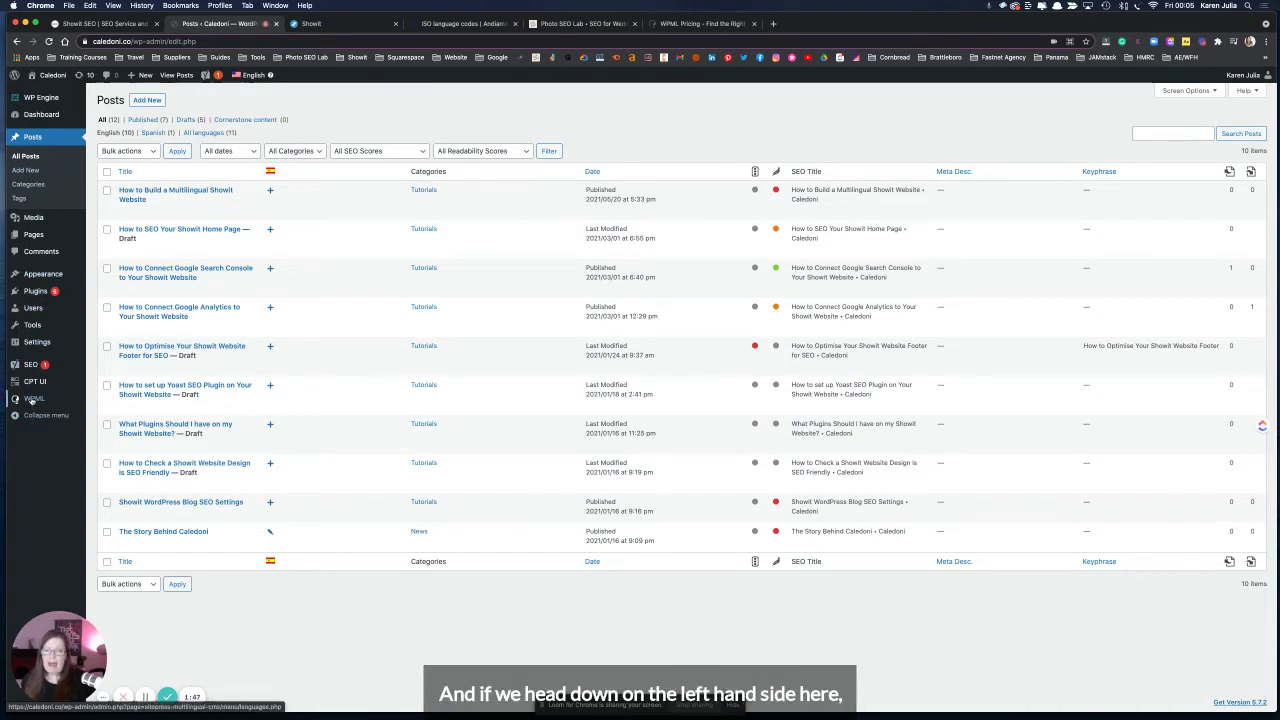
mouse_move(31, 399)
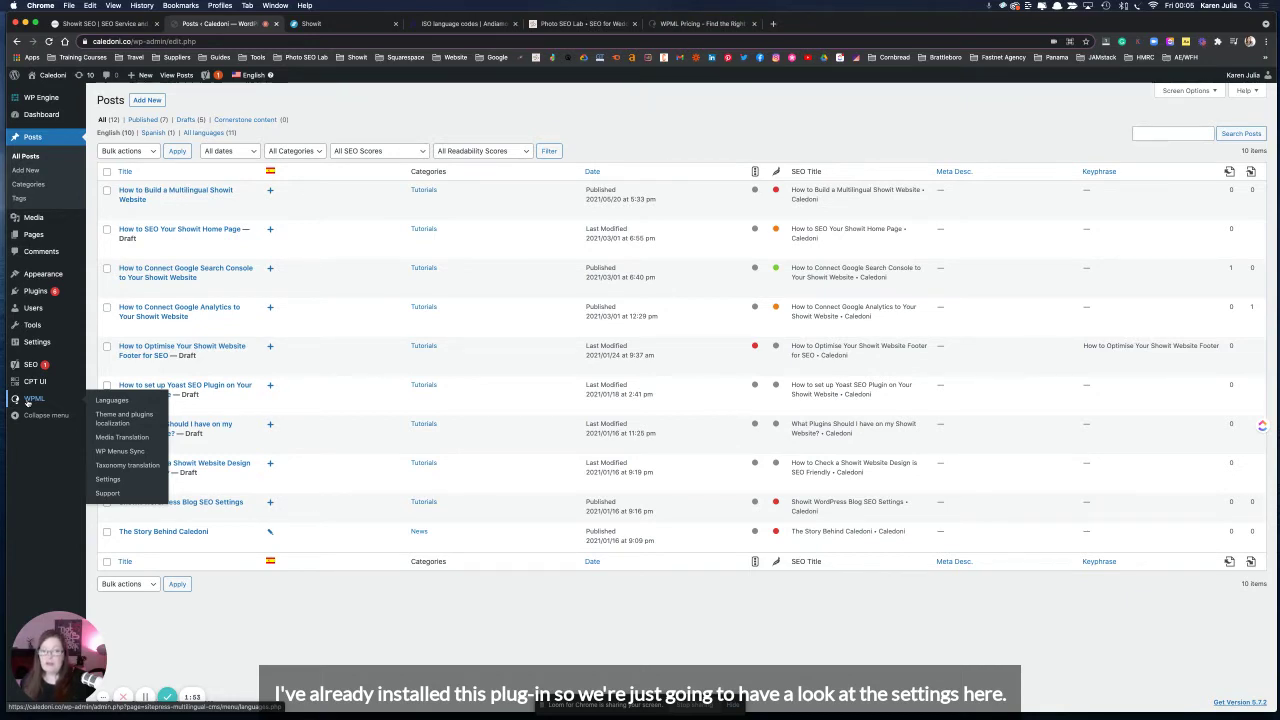
click(27, 401)
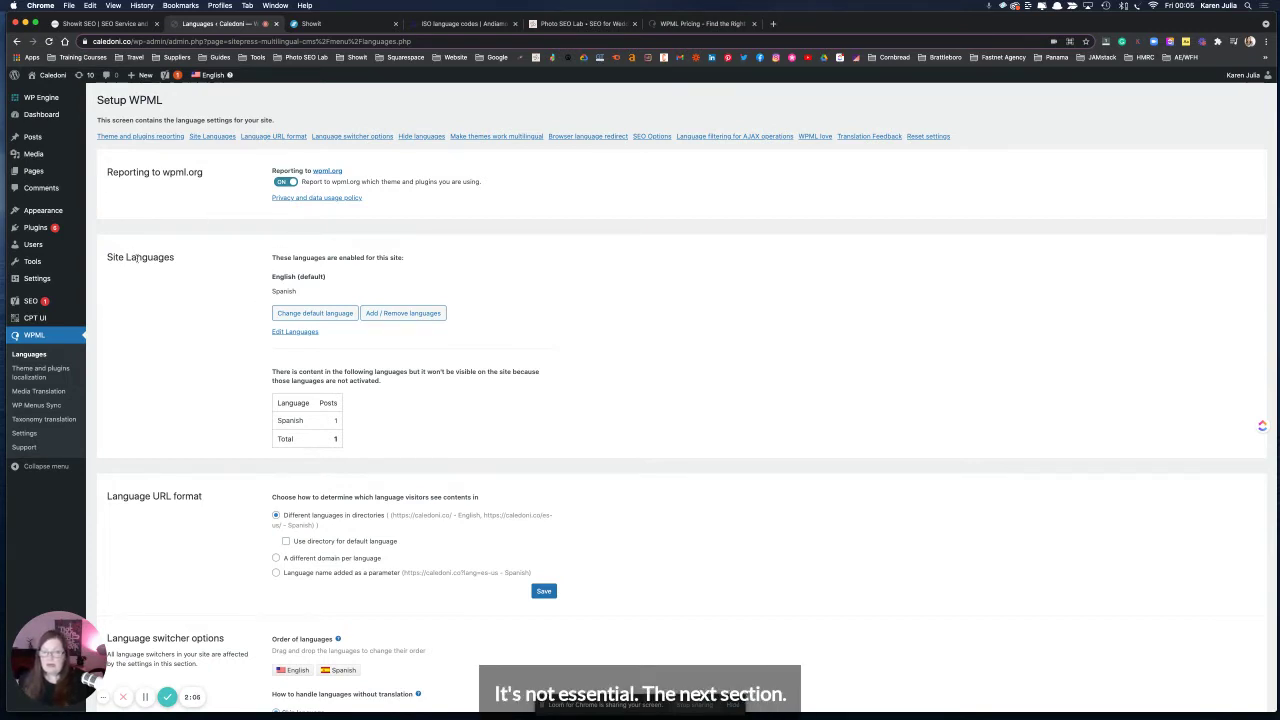
drag(107, 257, 172, 259)
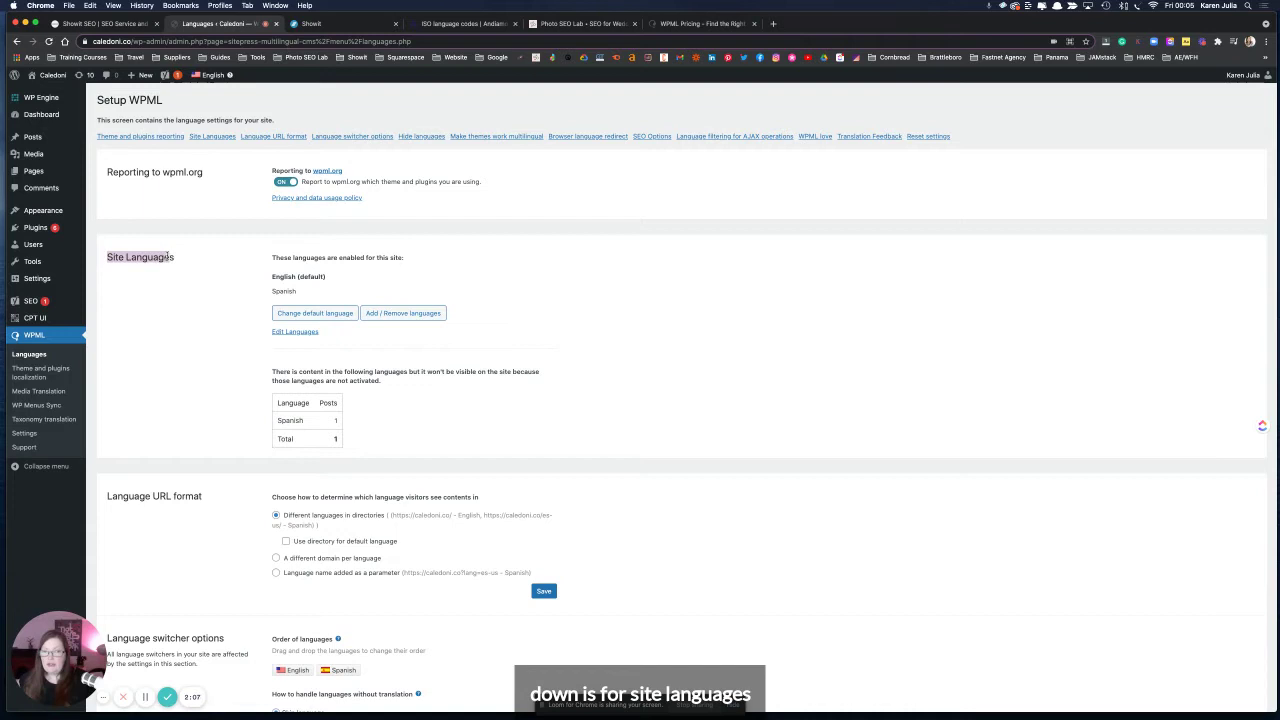
click(196, 276)
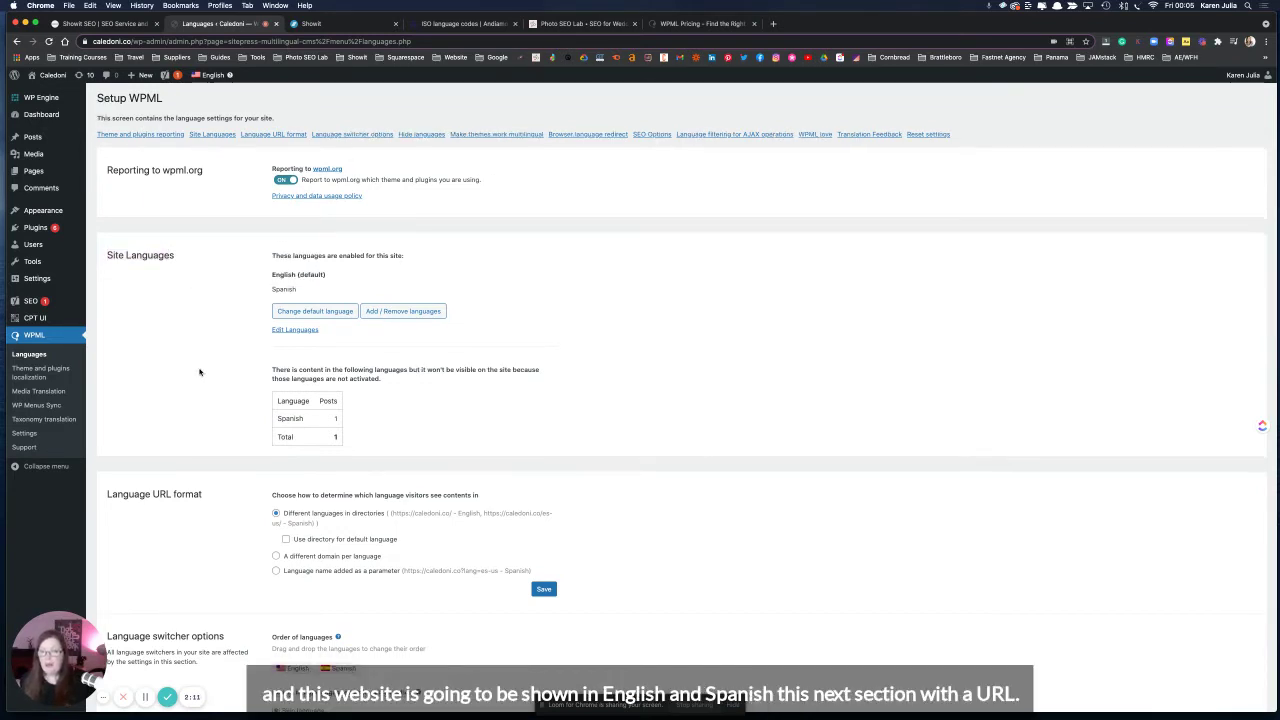
scroll(197, 369, down, 3)
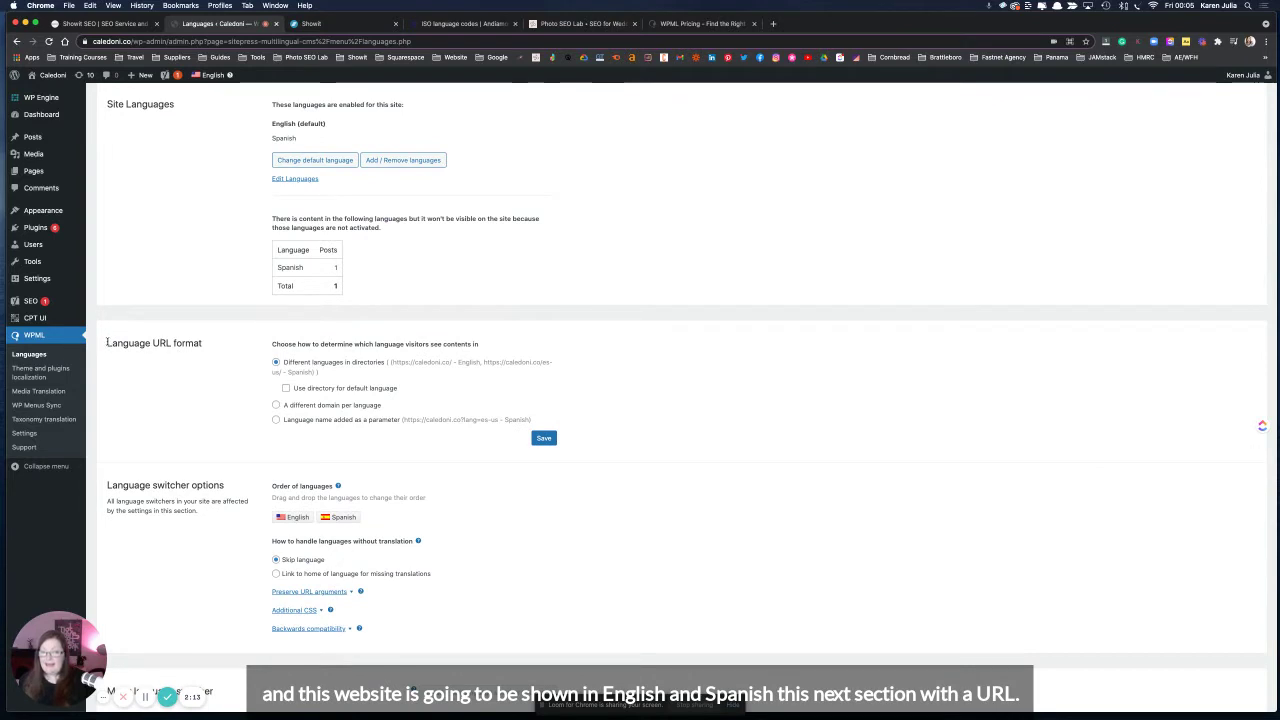
drag(106, 343, 204, 343)
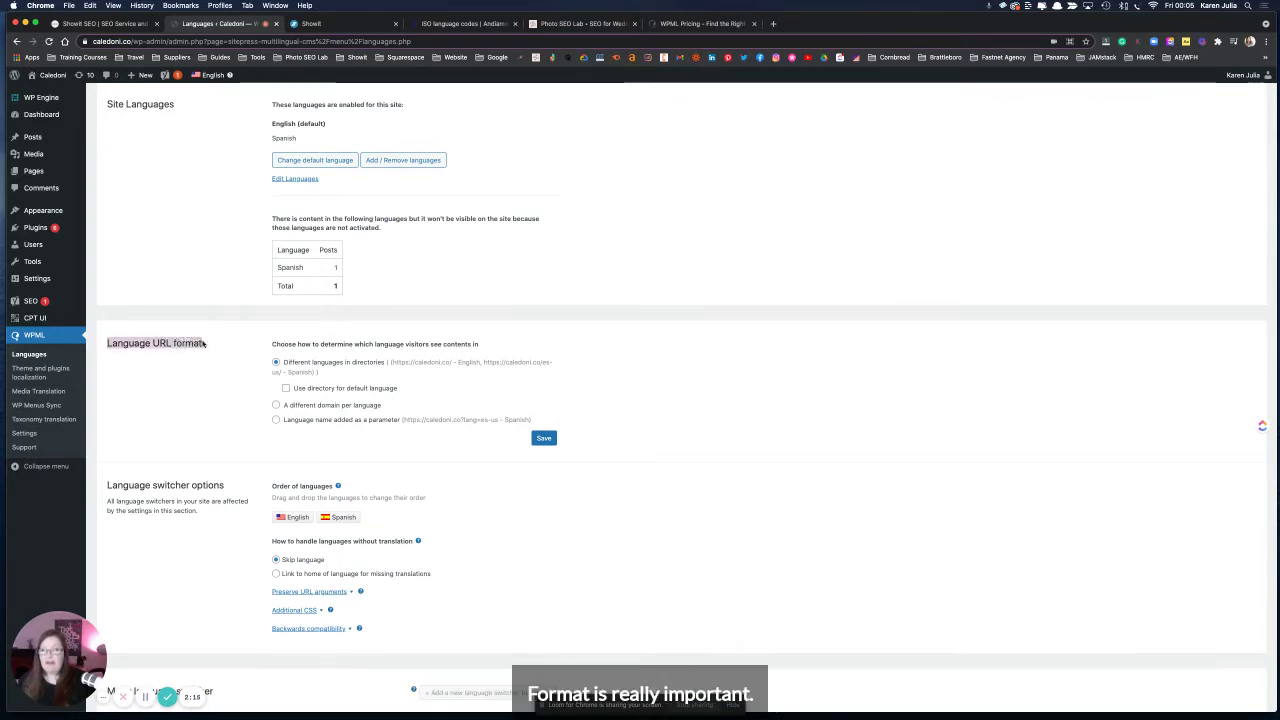
click(218, 374)
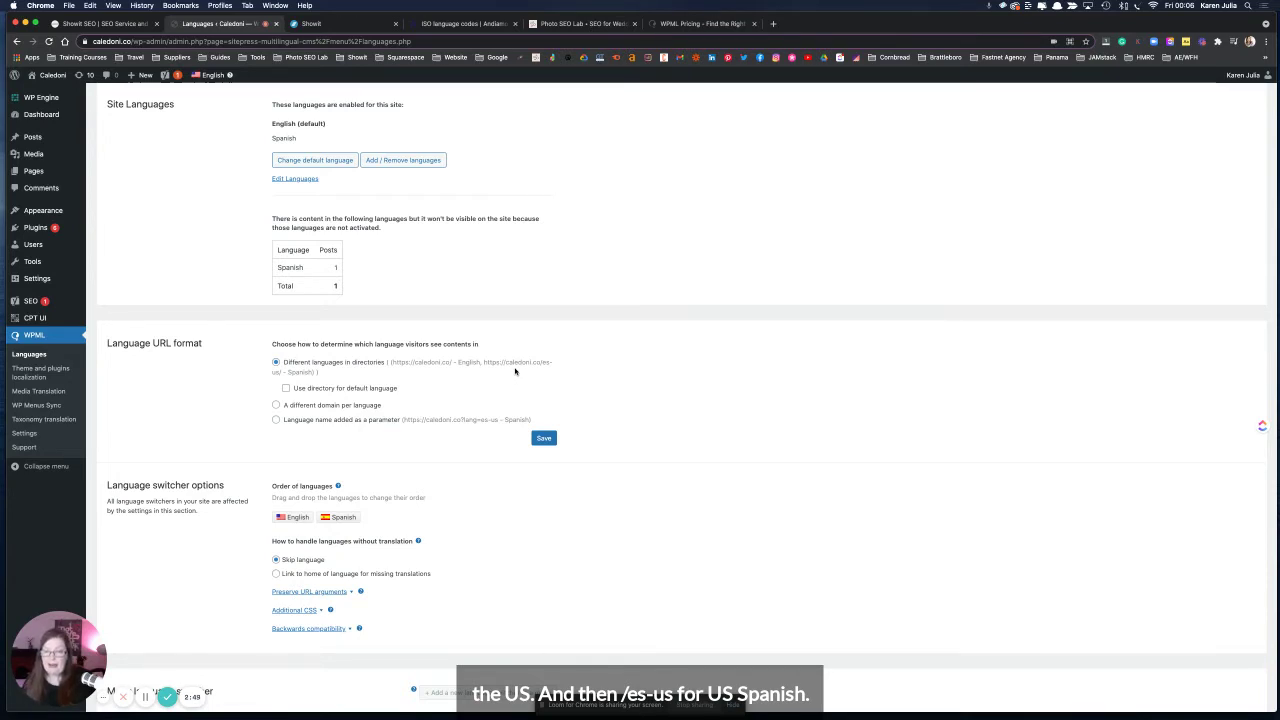
scroll(224, 372, down, 3)
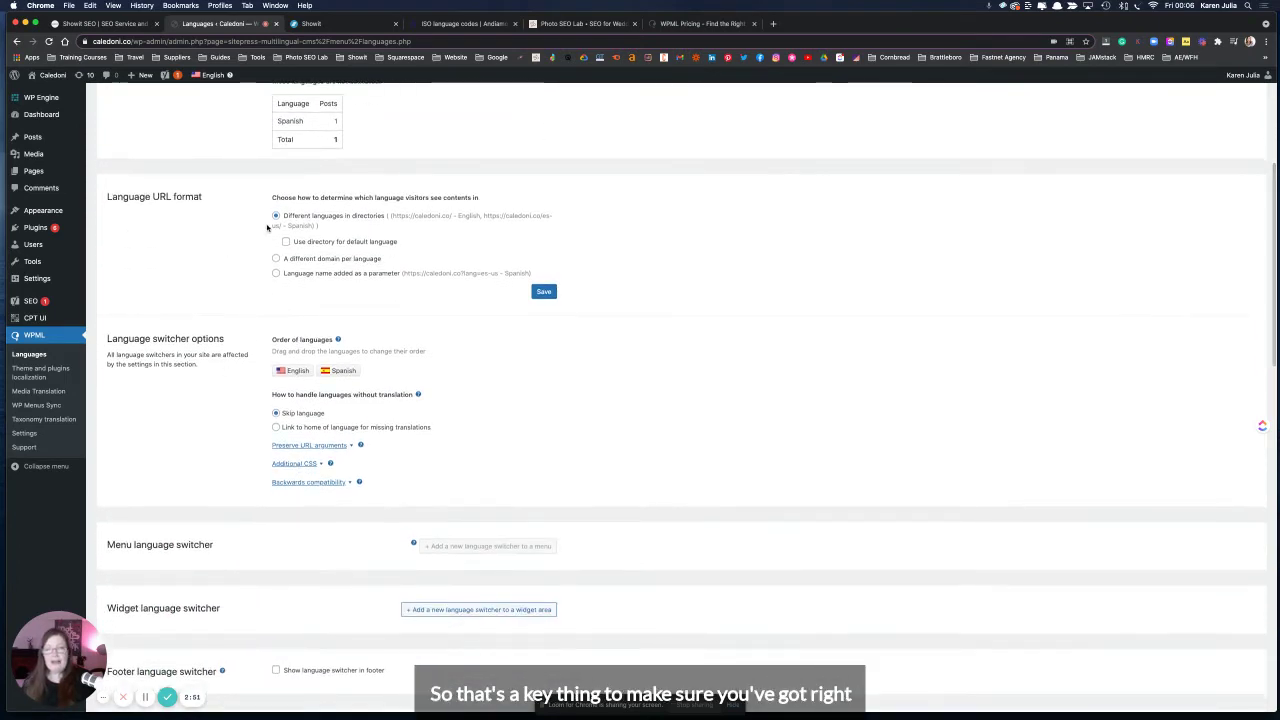
scroll(268, 220, down, 1)
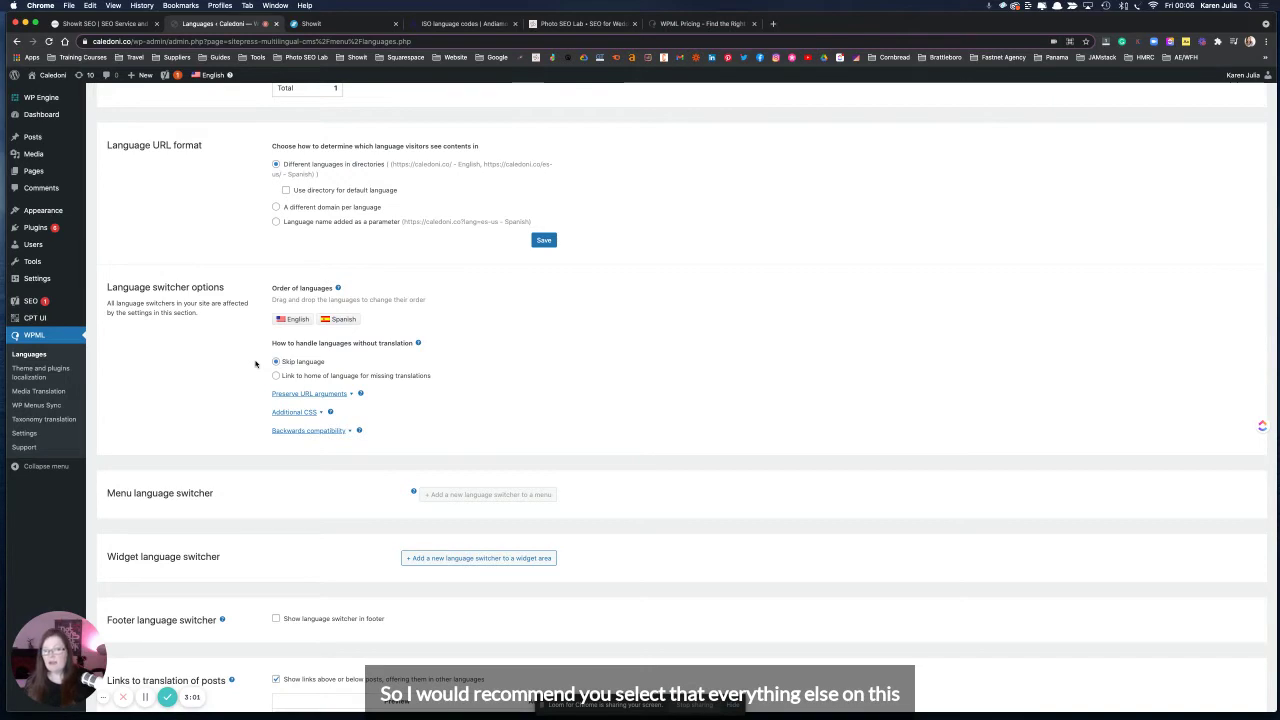
scroll(255, 364, down, 5)
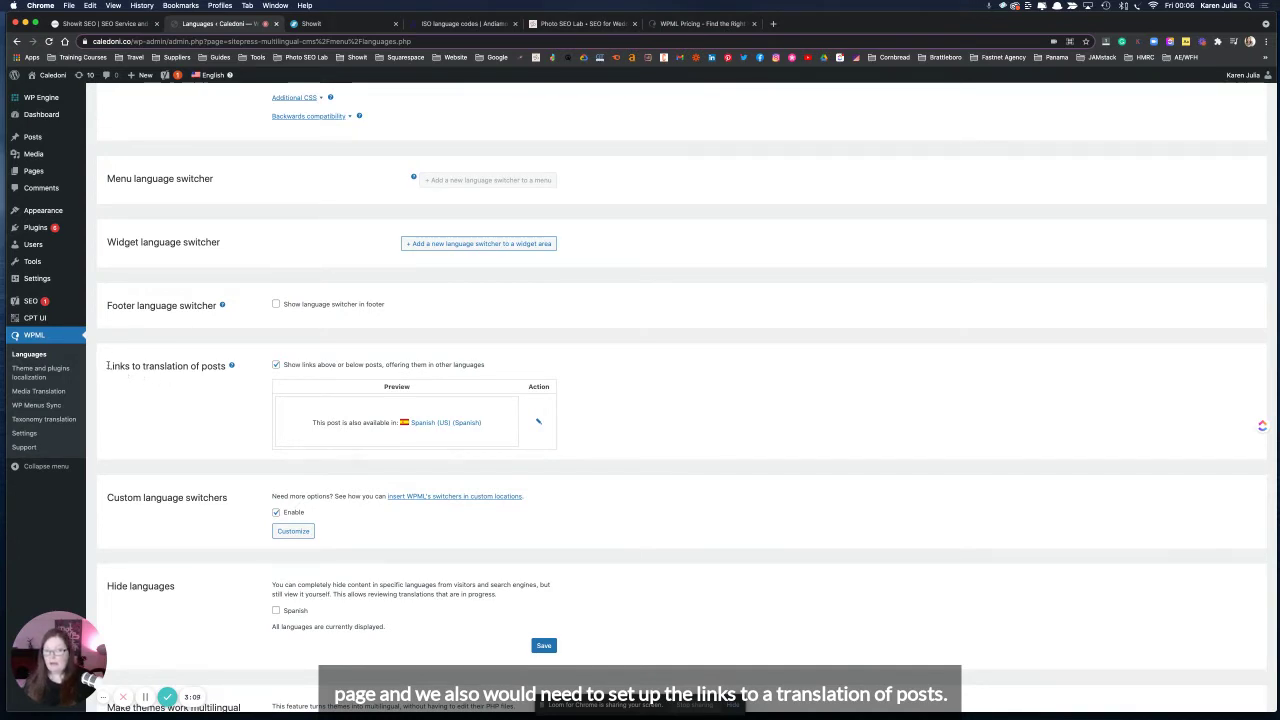
drag(107, 366, 226, 367)
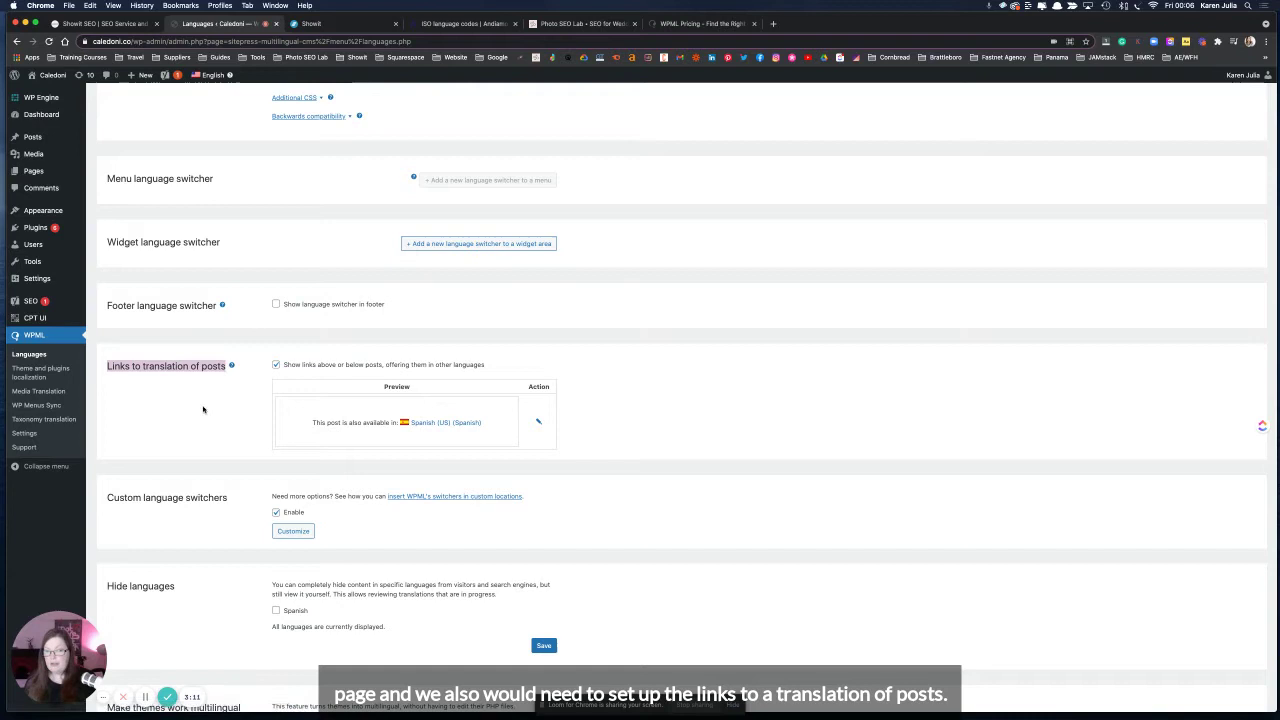
click(203, 410)
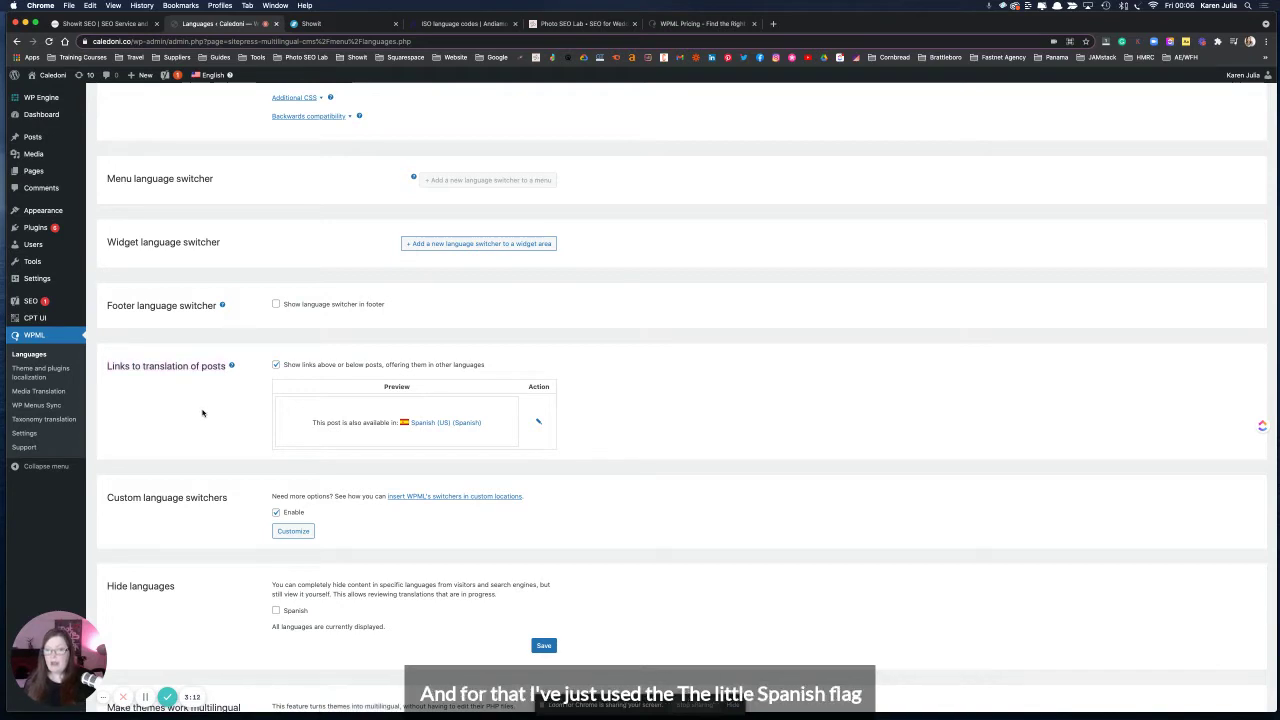
Step: Open the Edit Post Translations Language Switcher settings for the 'also available in' post links
click(538, 422)
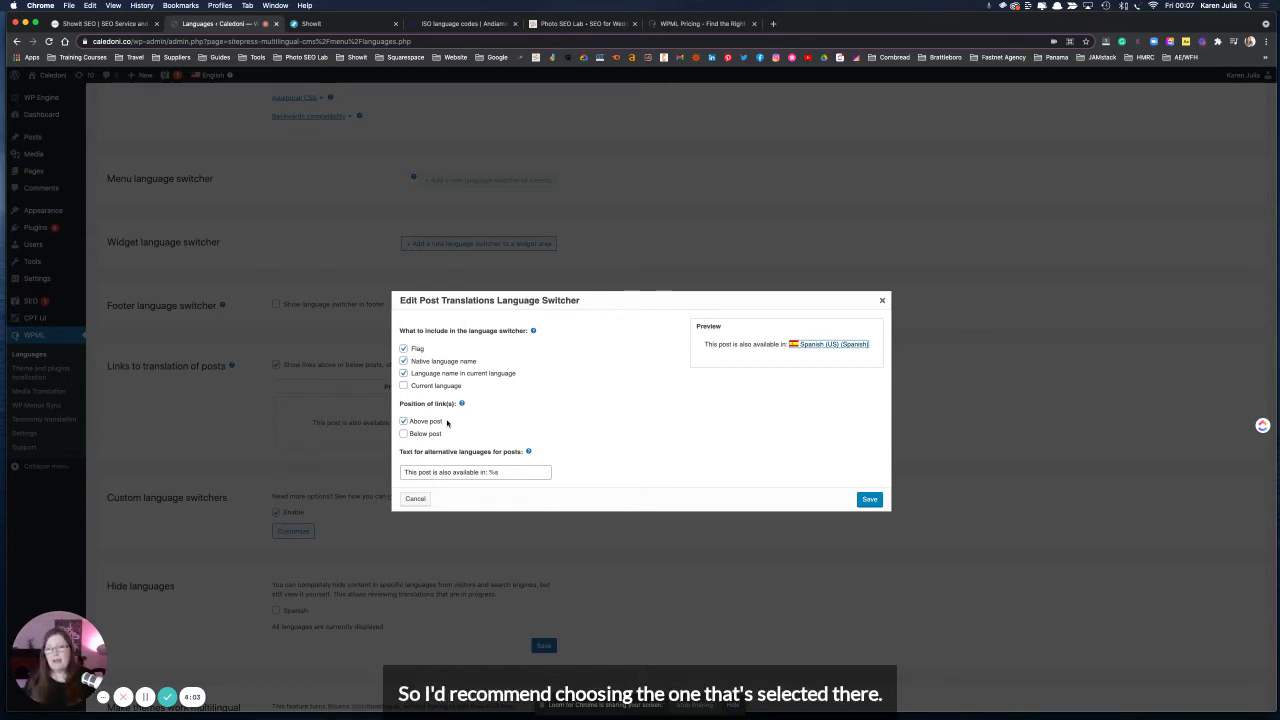
Step: Cancel the post-link dialog without changes and go to Theme and plugins localization
click(415, 498)
scroll(415, 500, down, 8)
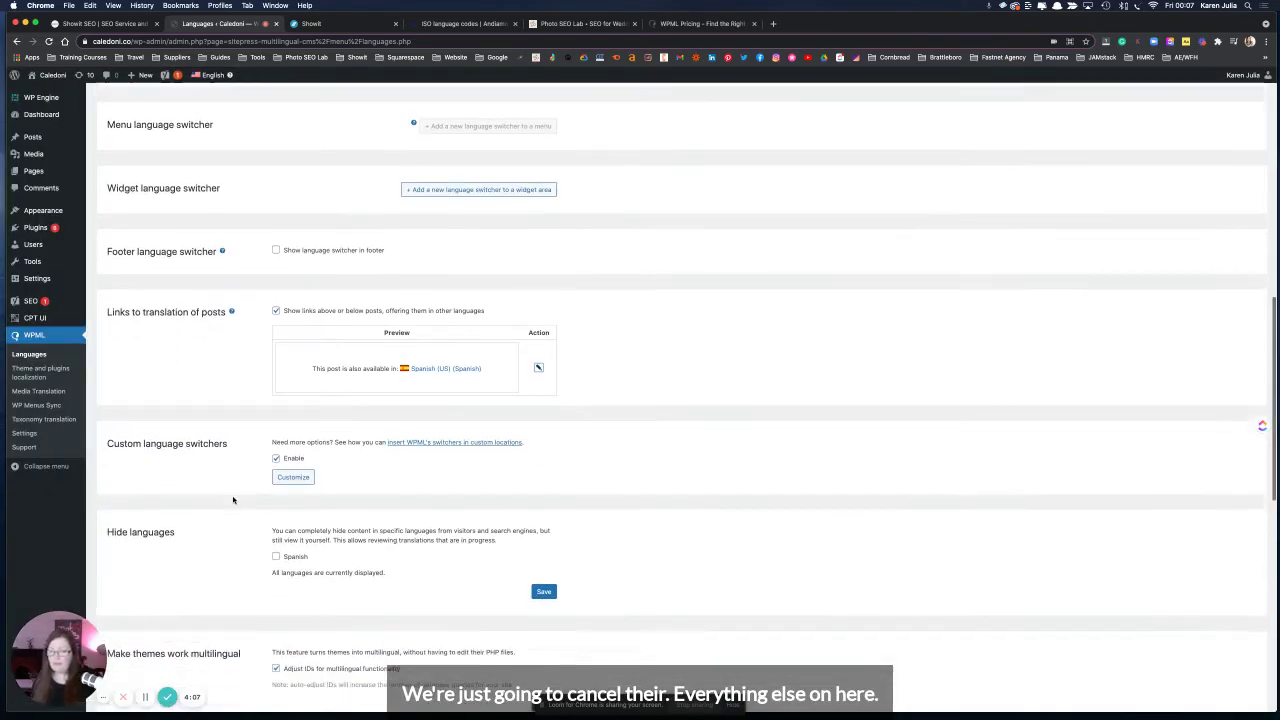
scroll(233, 500, down, 2)
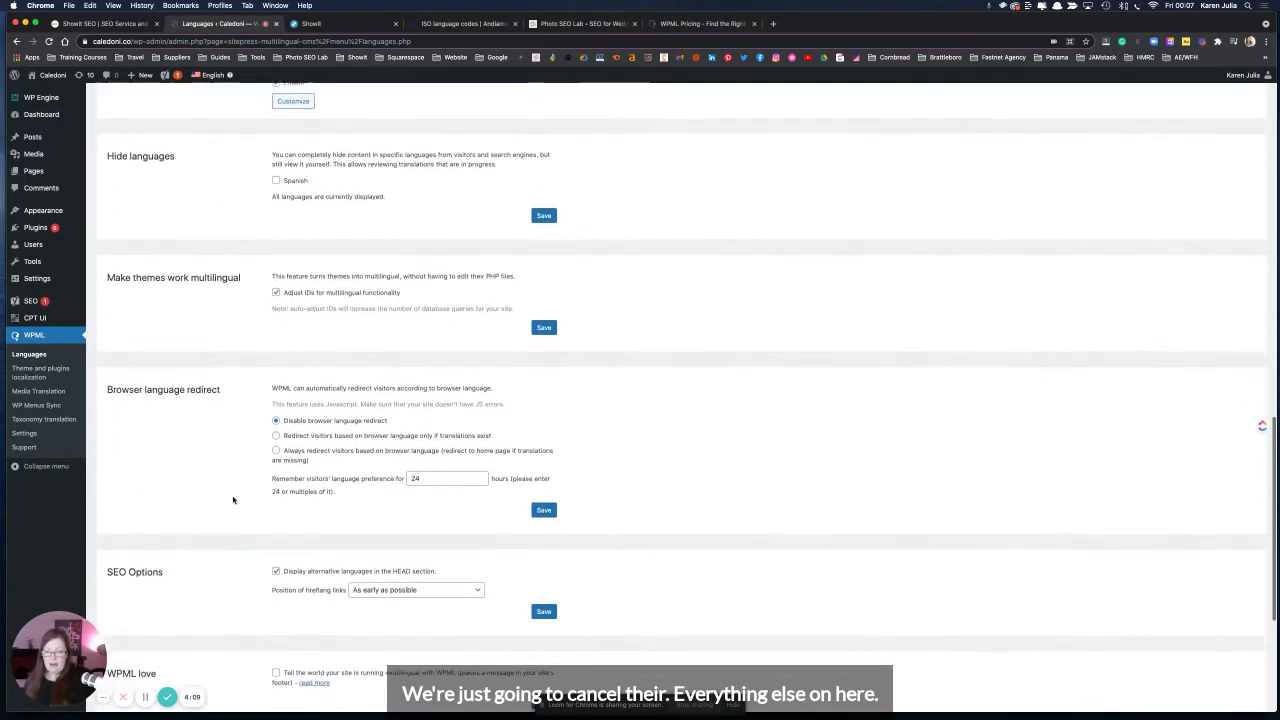
scroll(233, 500, down, 4)
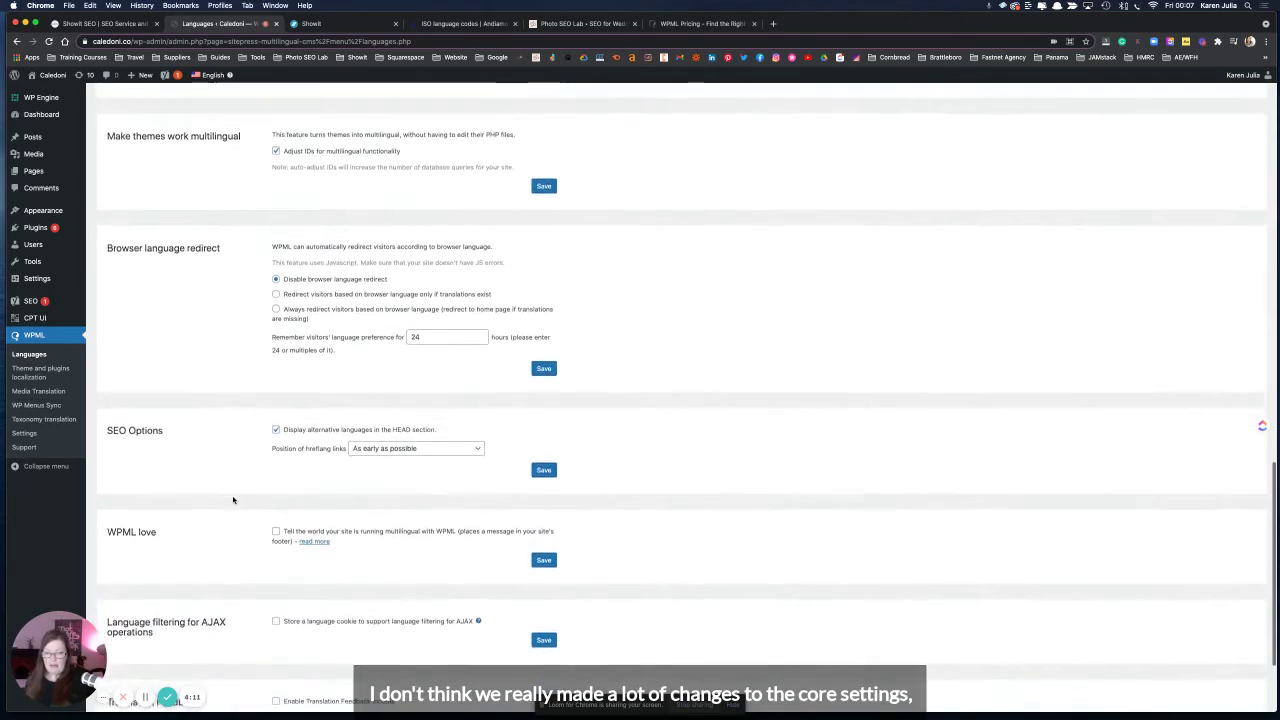
scroll(233, 500, down, 1)
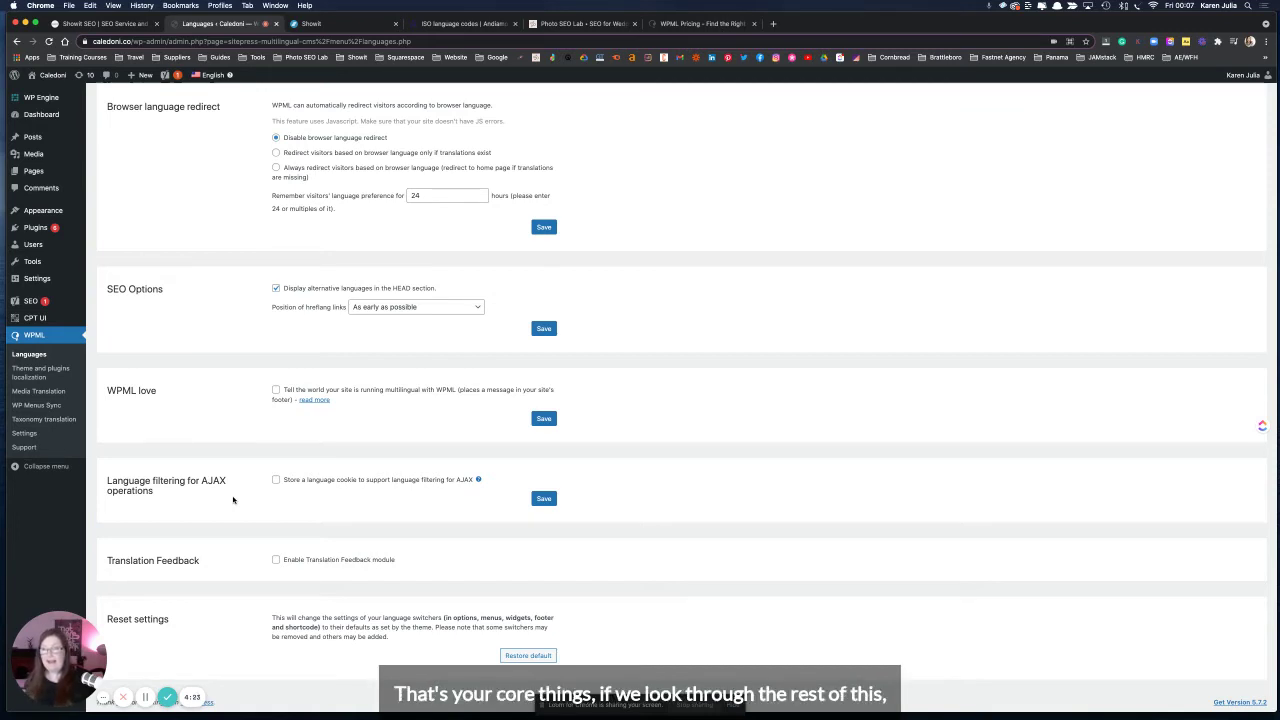
click(22, 374)
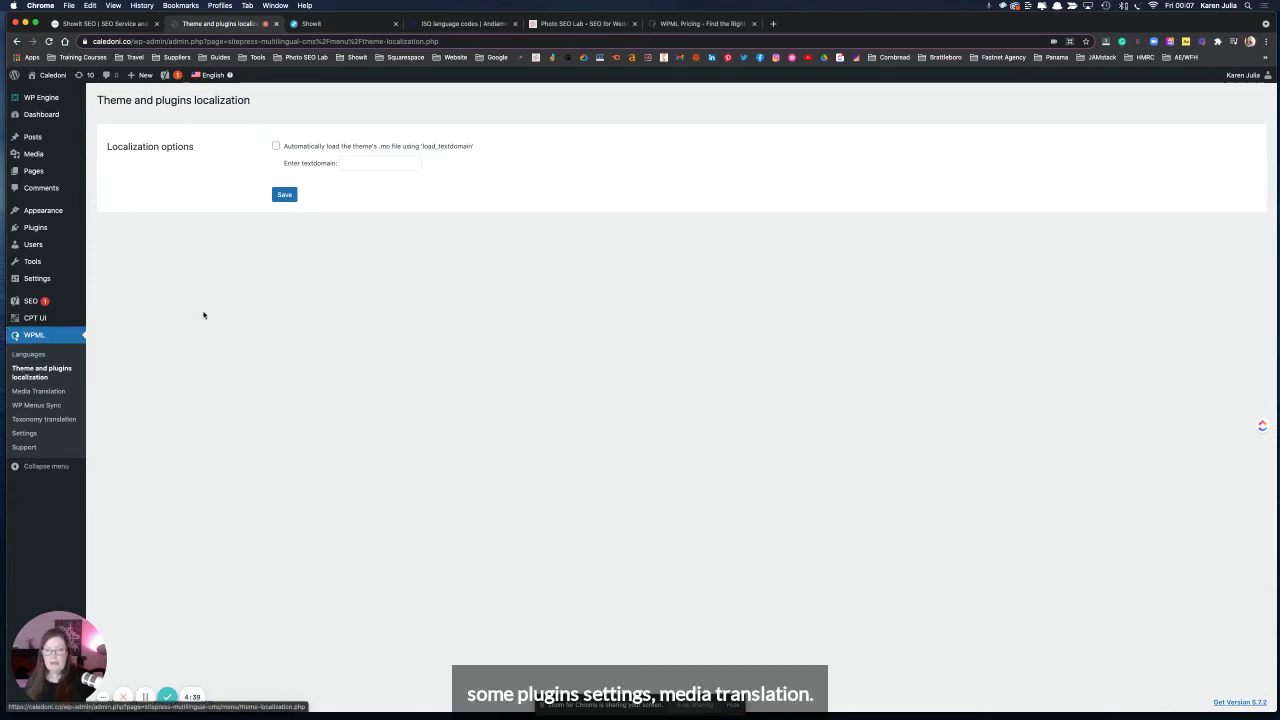
Step: Open WPML's Media Translation page listing site images with English and Spanish status
click(22, 391)
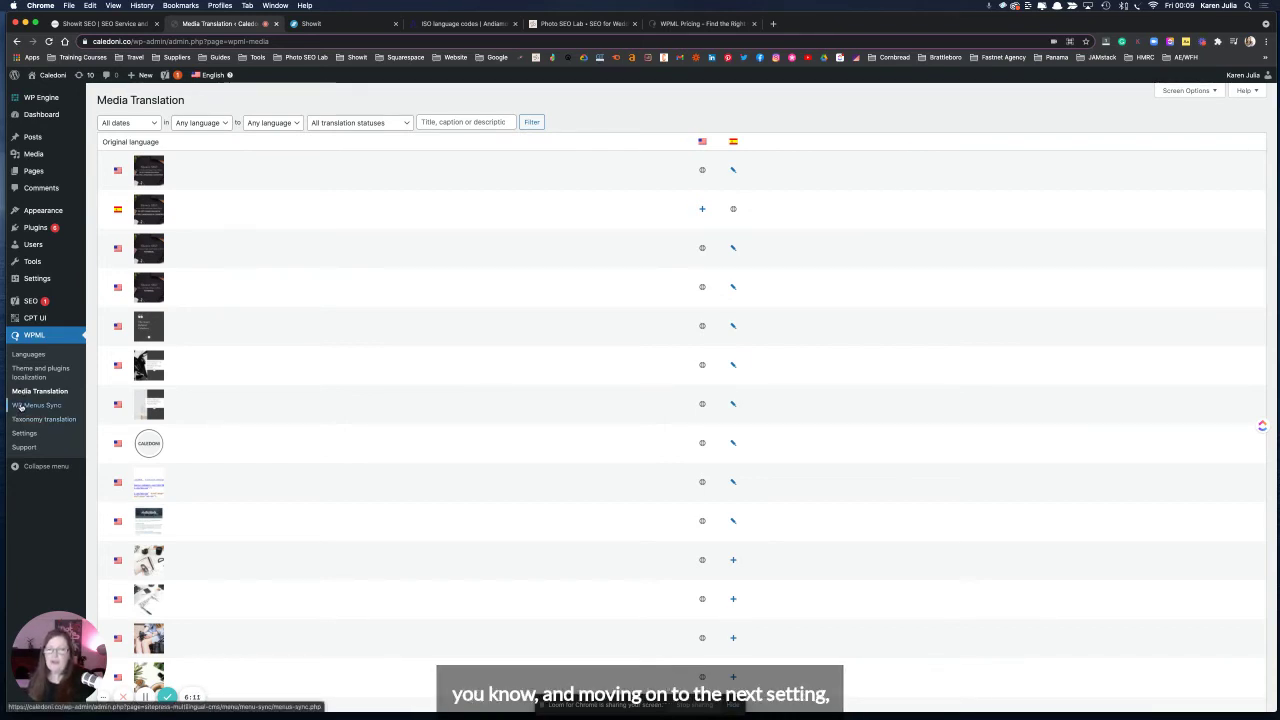
Step: Step through WP Menus Sync and Taxonomy translation to reach WPML's Settings page
click(20, 406)
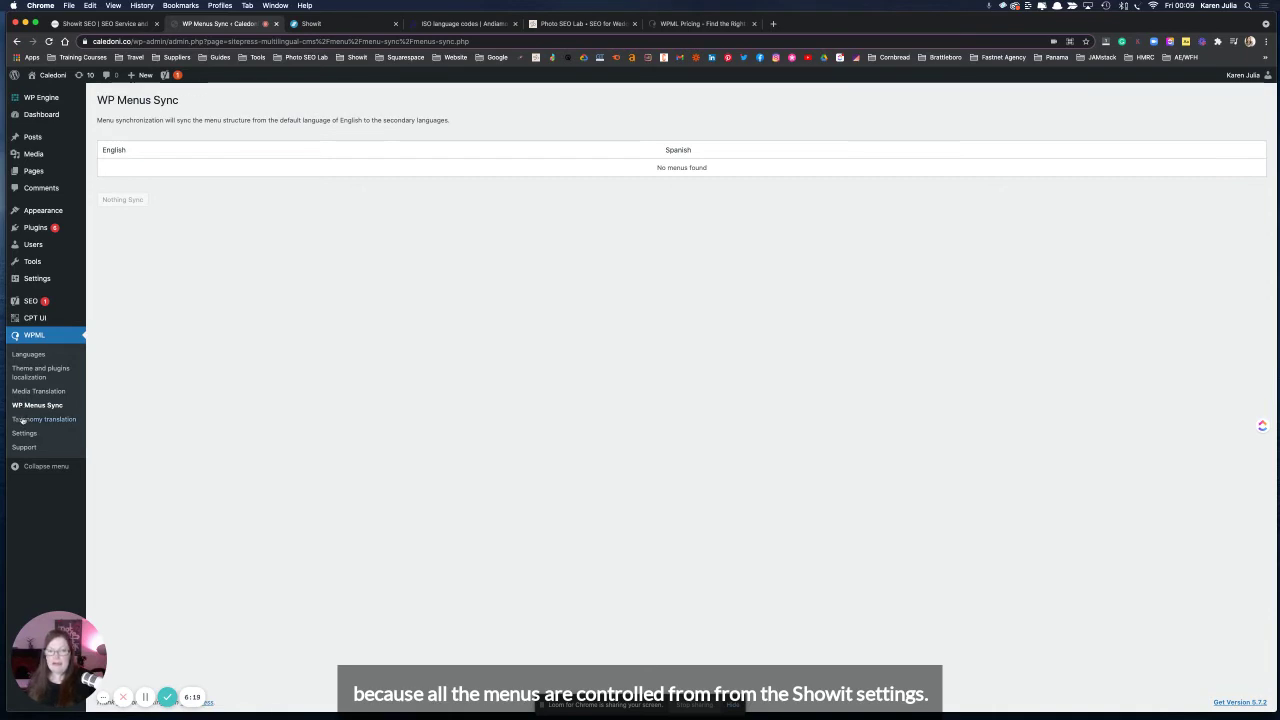
click(23, 421)
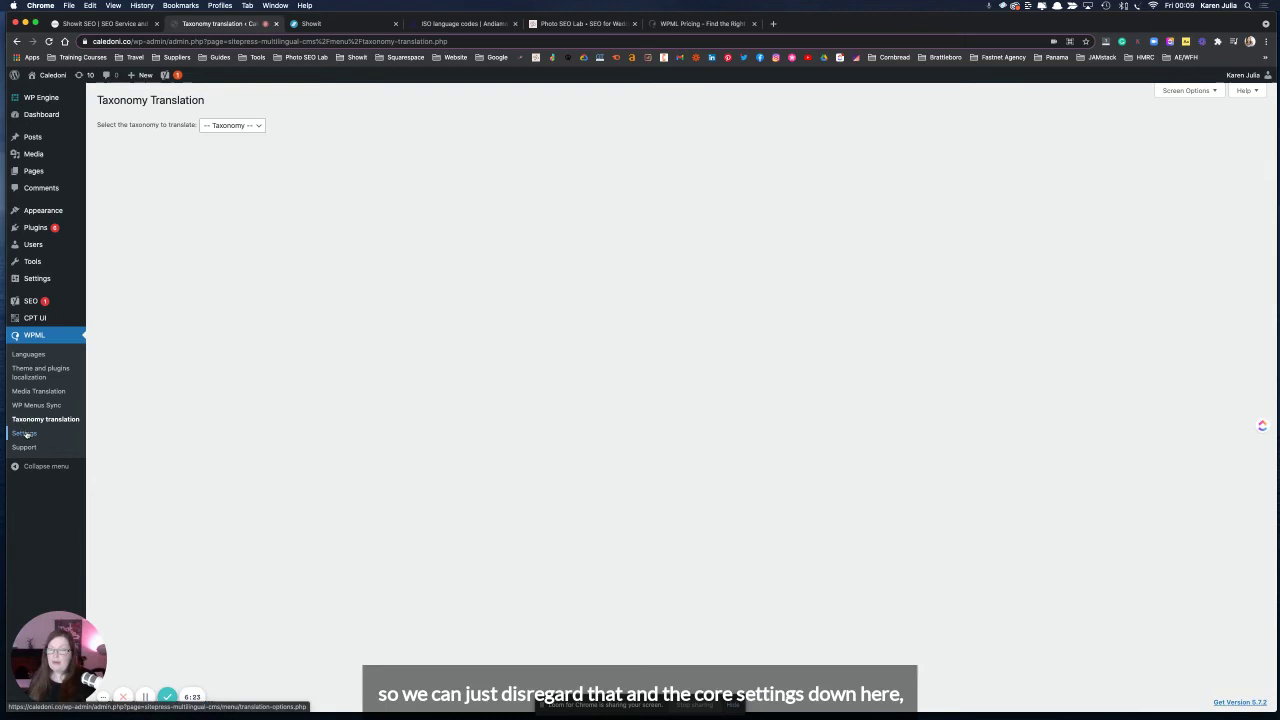
click(24, 434)
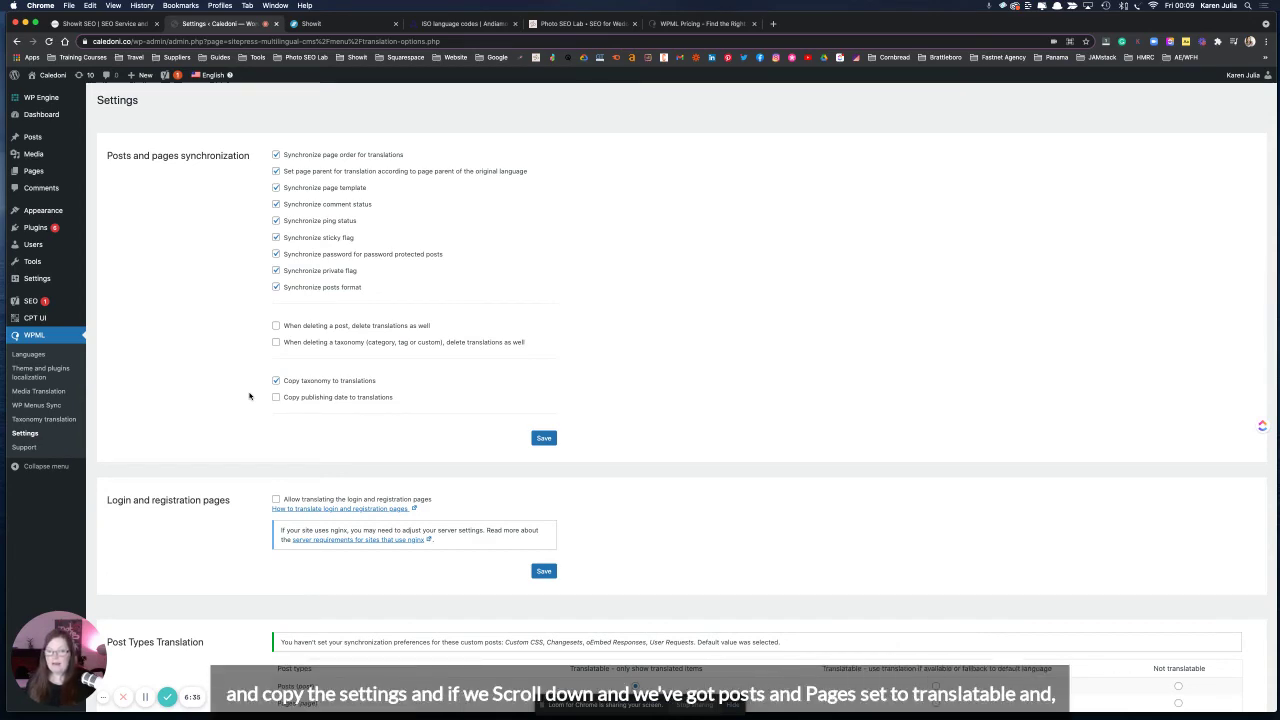
scroll(249, 396, down, 3)
scroll(249, 396, down, 5)
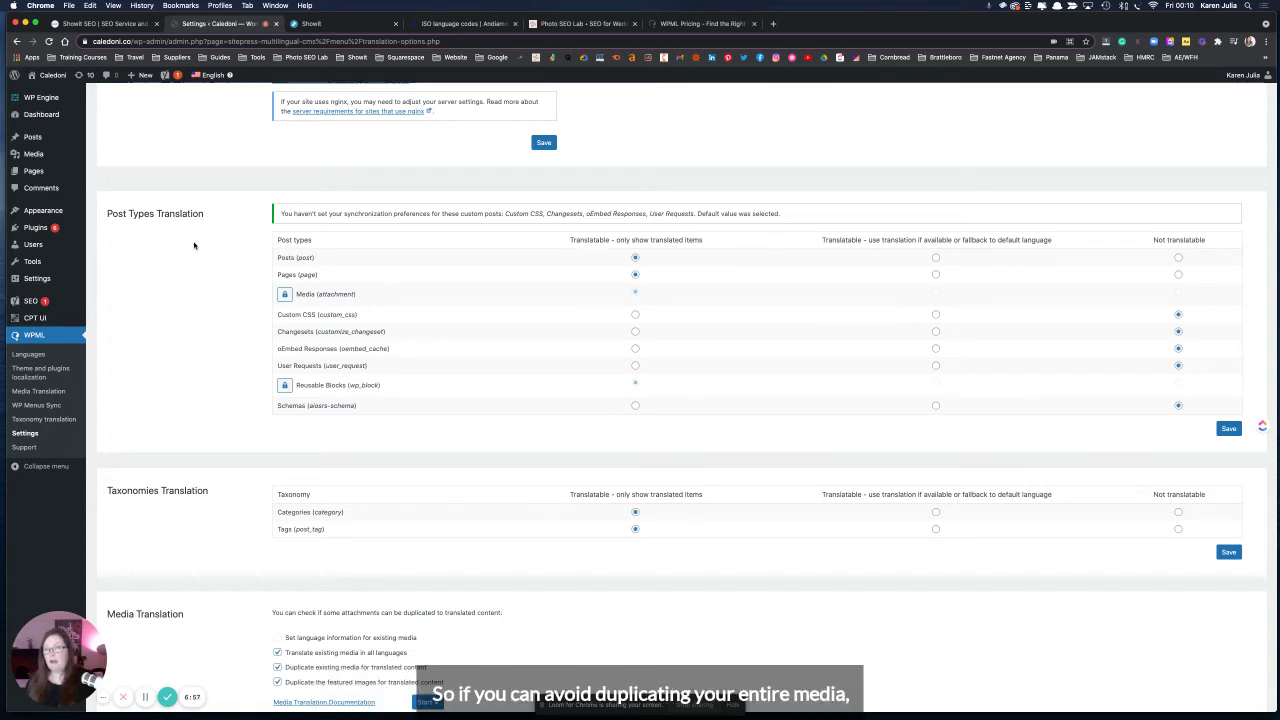
scroll(194, 245, down, 4)
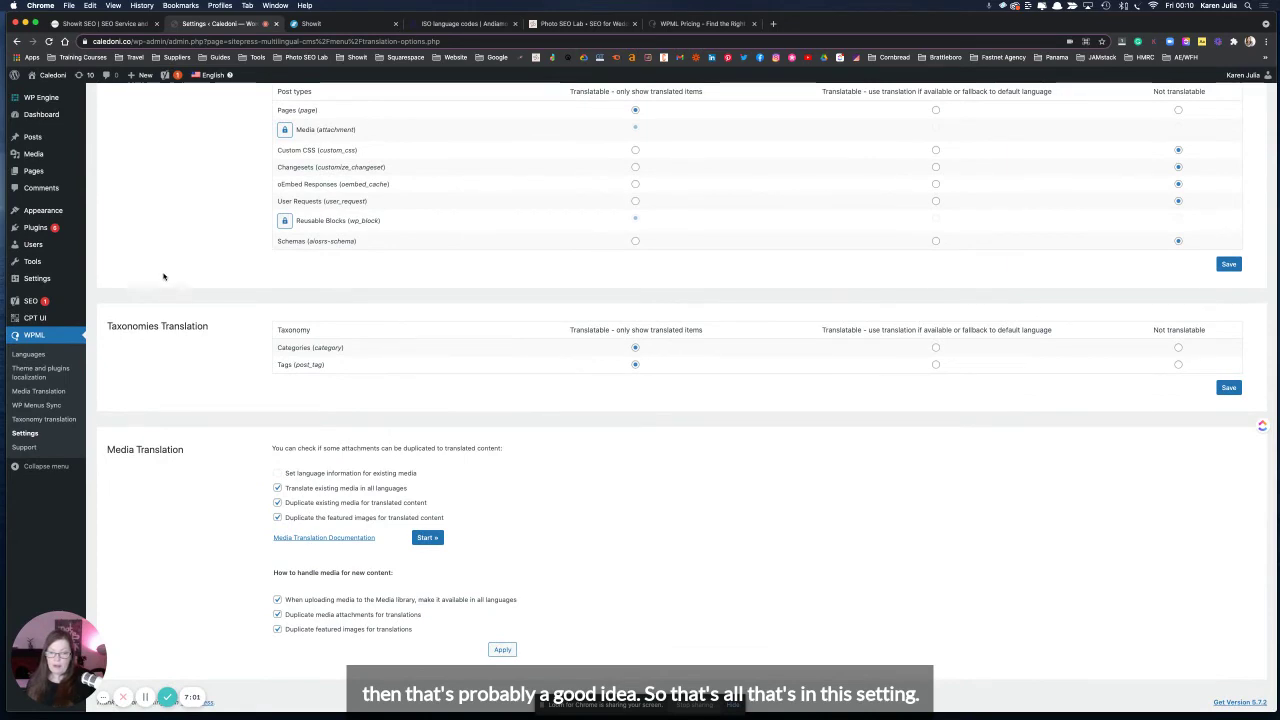
scroll(163, 277, up, 12)
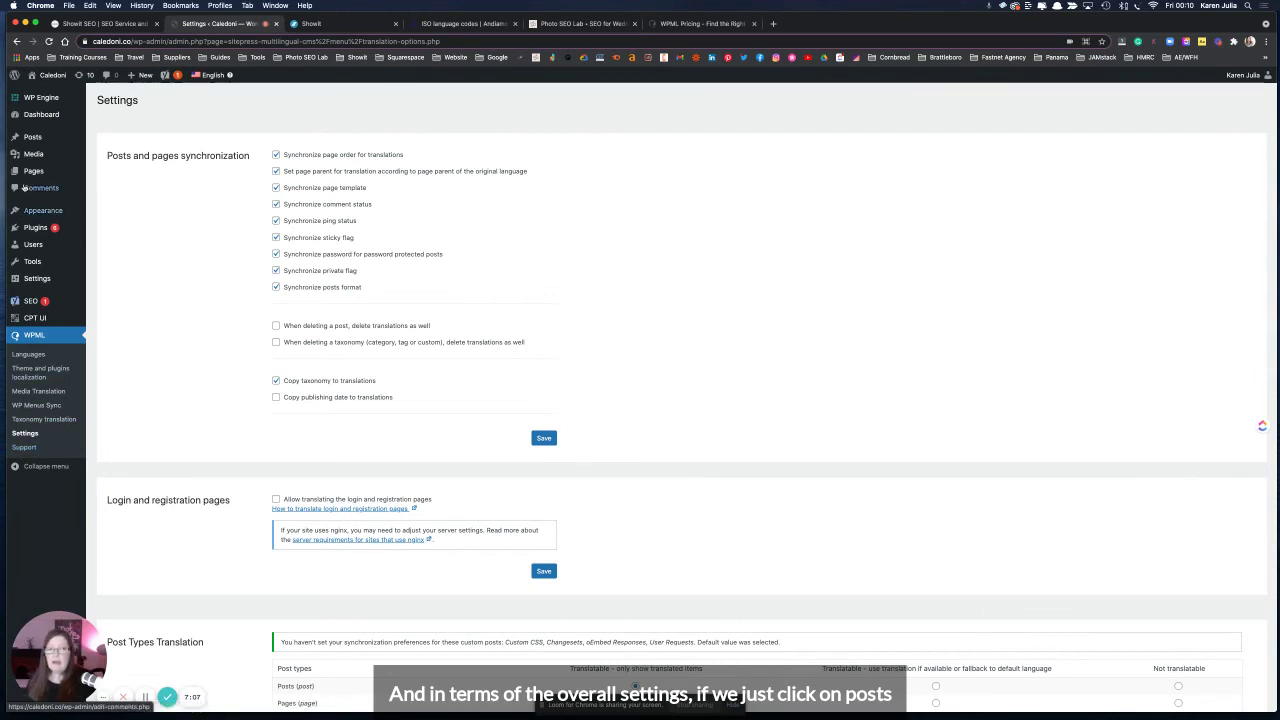
Step: Open the Posts list, where only 'The Story Behind Caledoni' has a Spanish translation
click(33, 138)
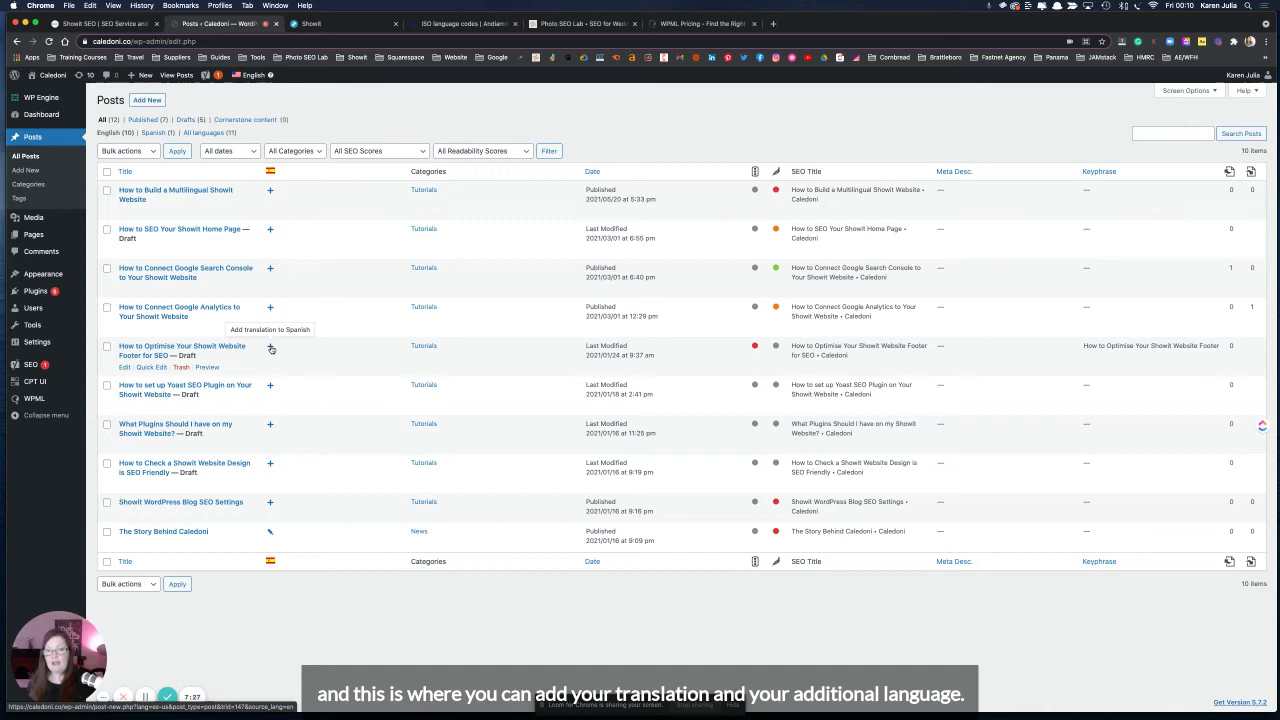
click(269, 534)
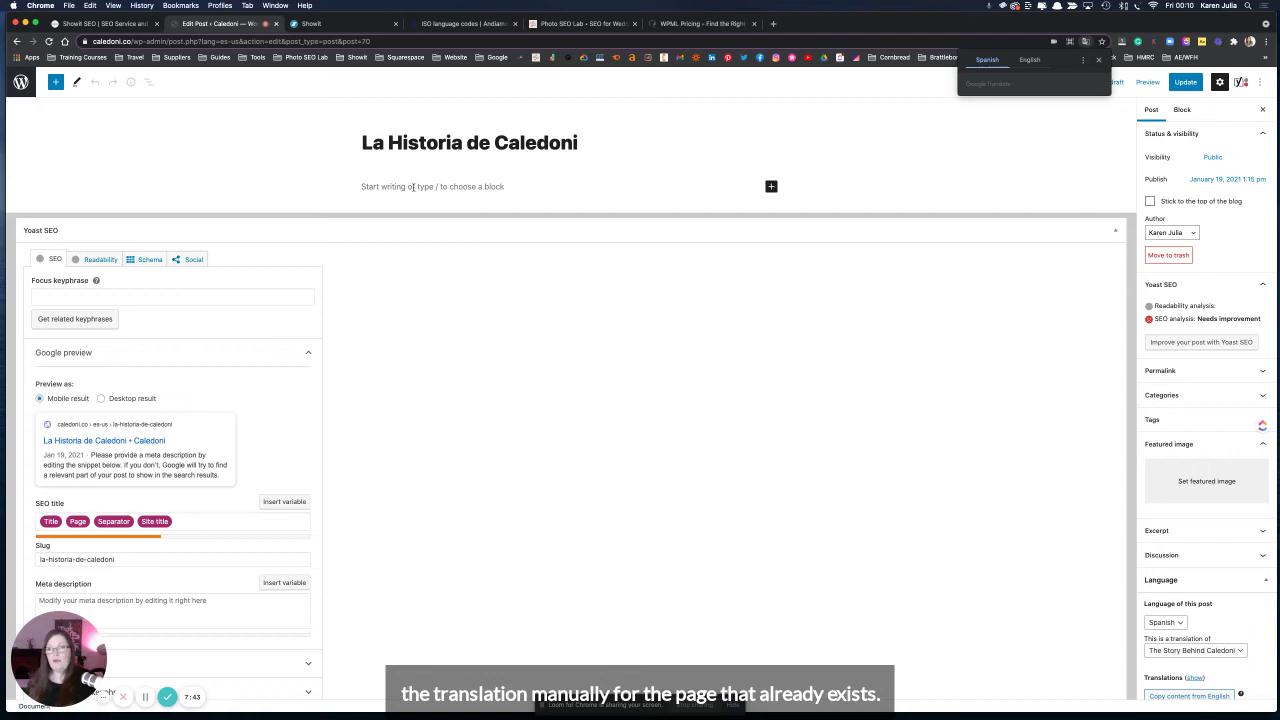
scroll(413, 187, down, 5)
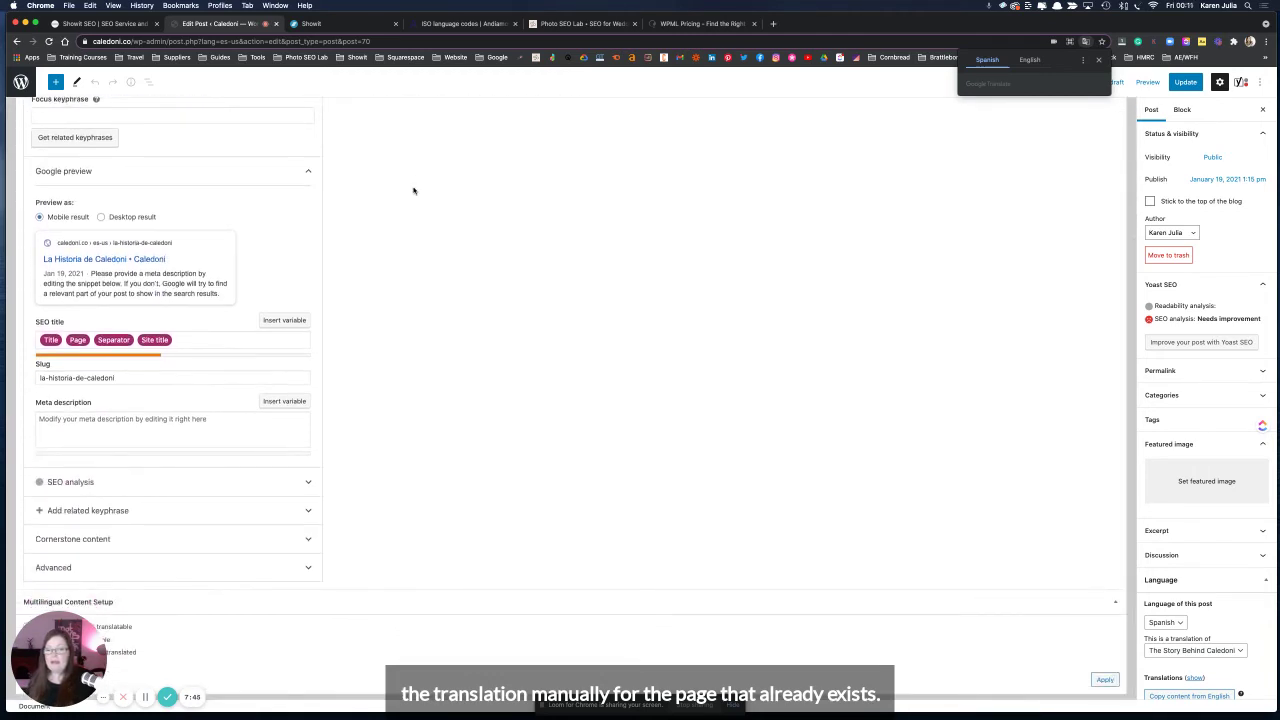
scroll(413, 190, up, 5)
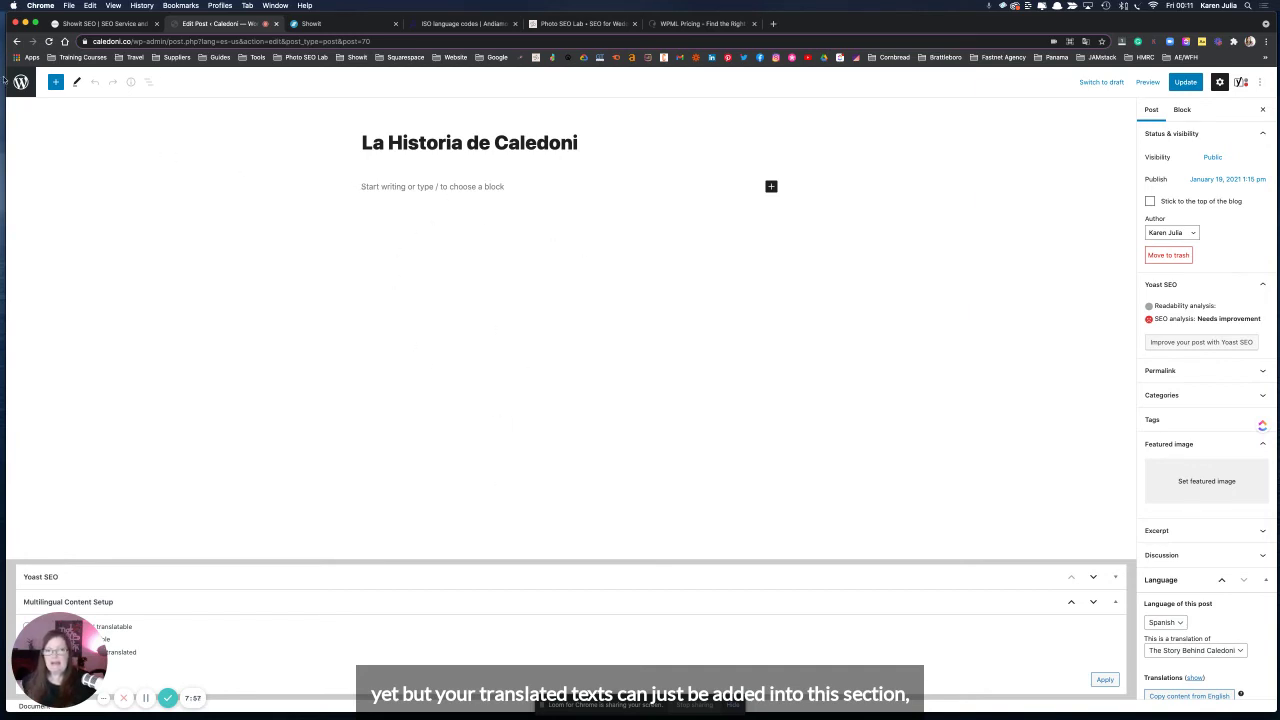
click(16, 42)
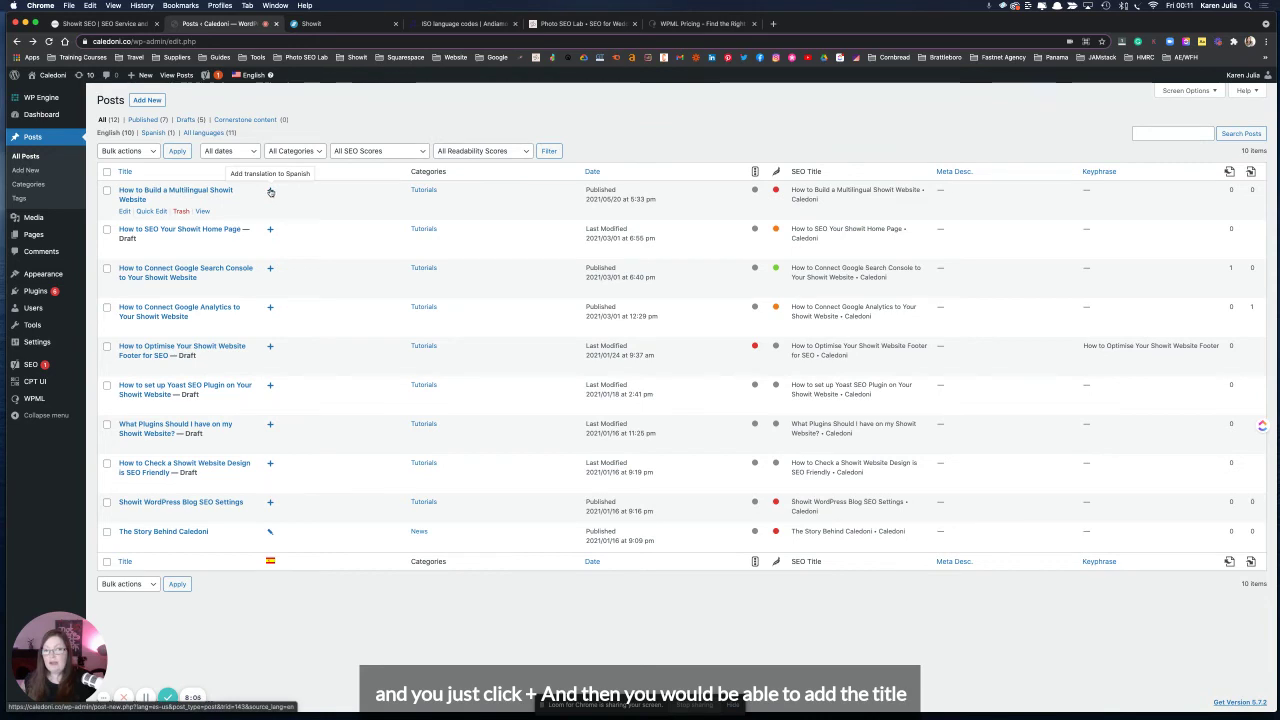
click(270, 192)
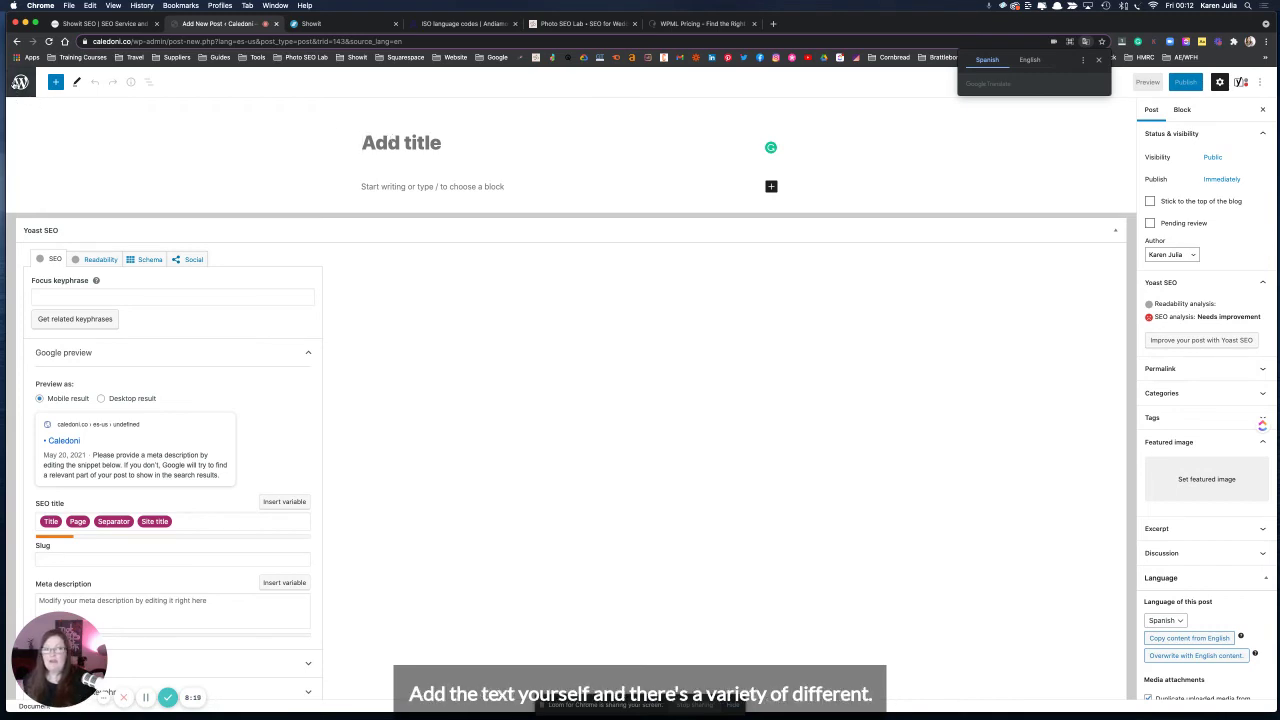
click(16, 41)
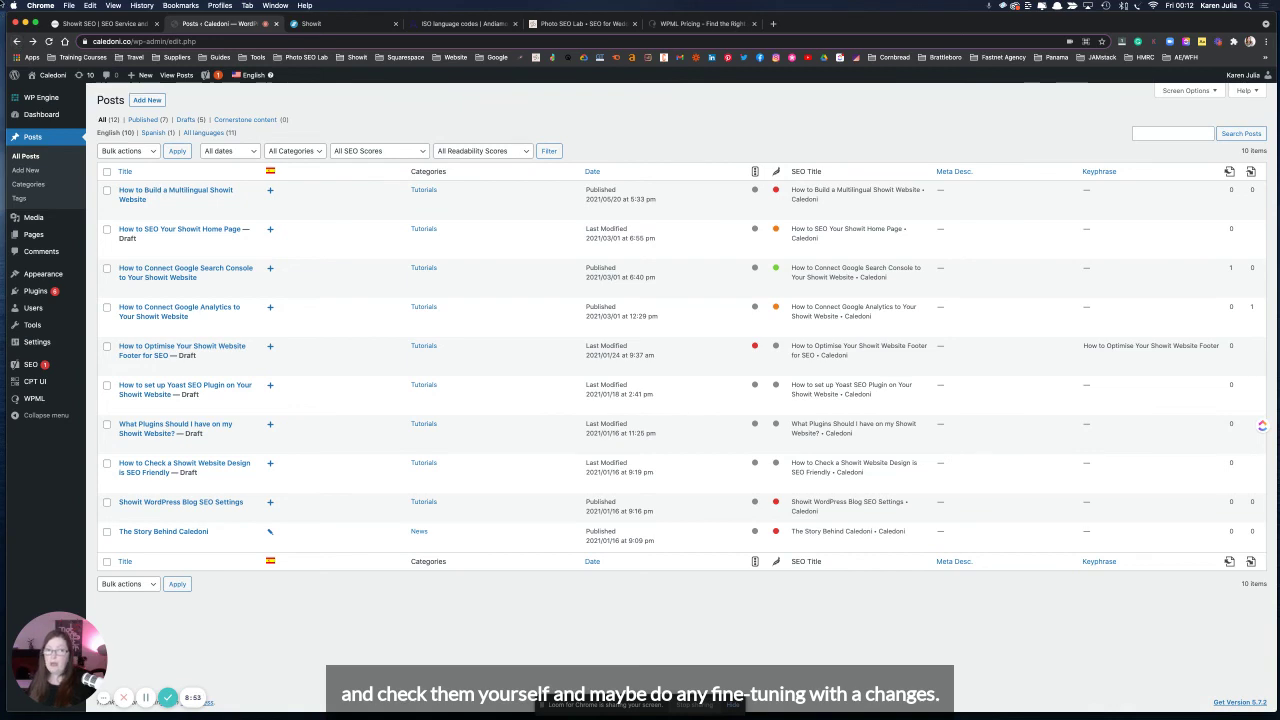
Step: Open the blog and 'The Story Behind Caledoni' post on the live Caledoni site
click(78, 24)
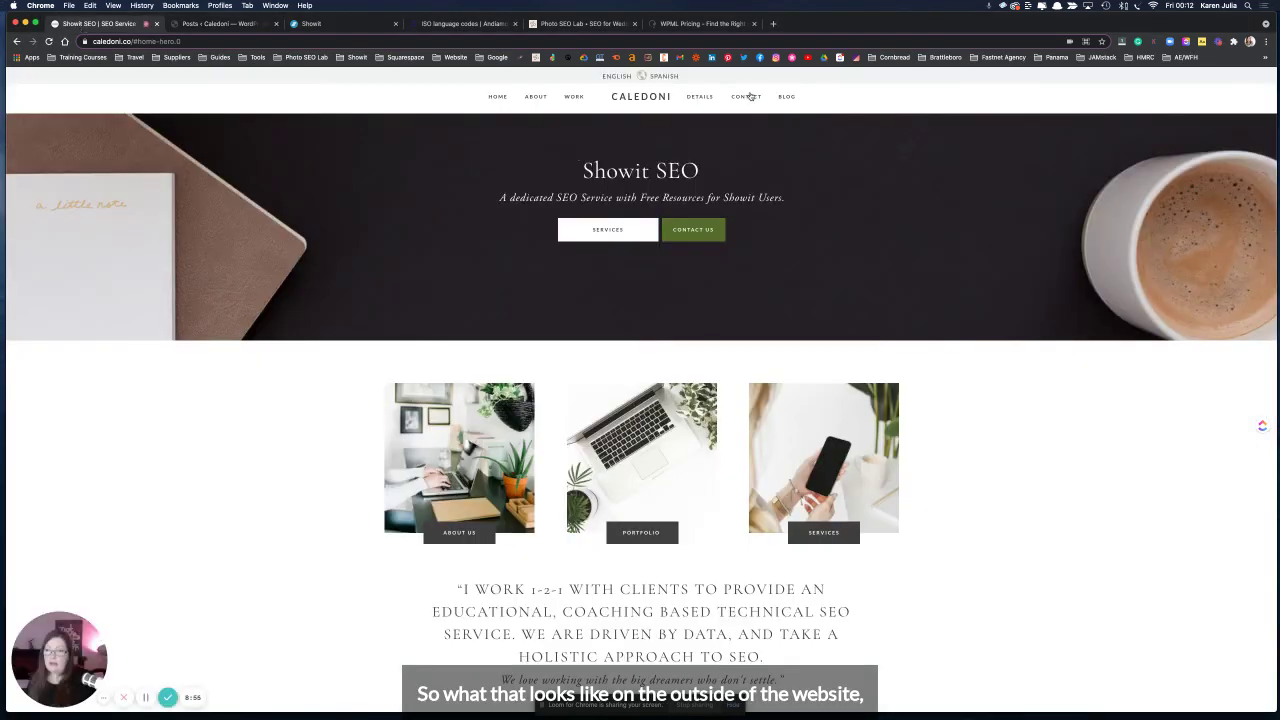
click(787, 97)
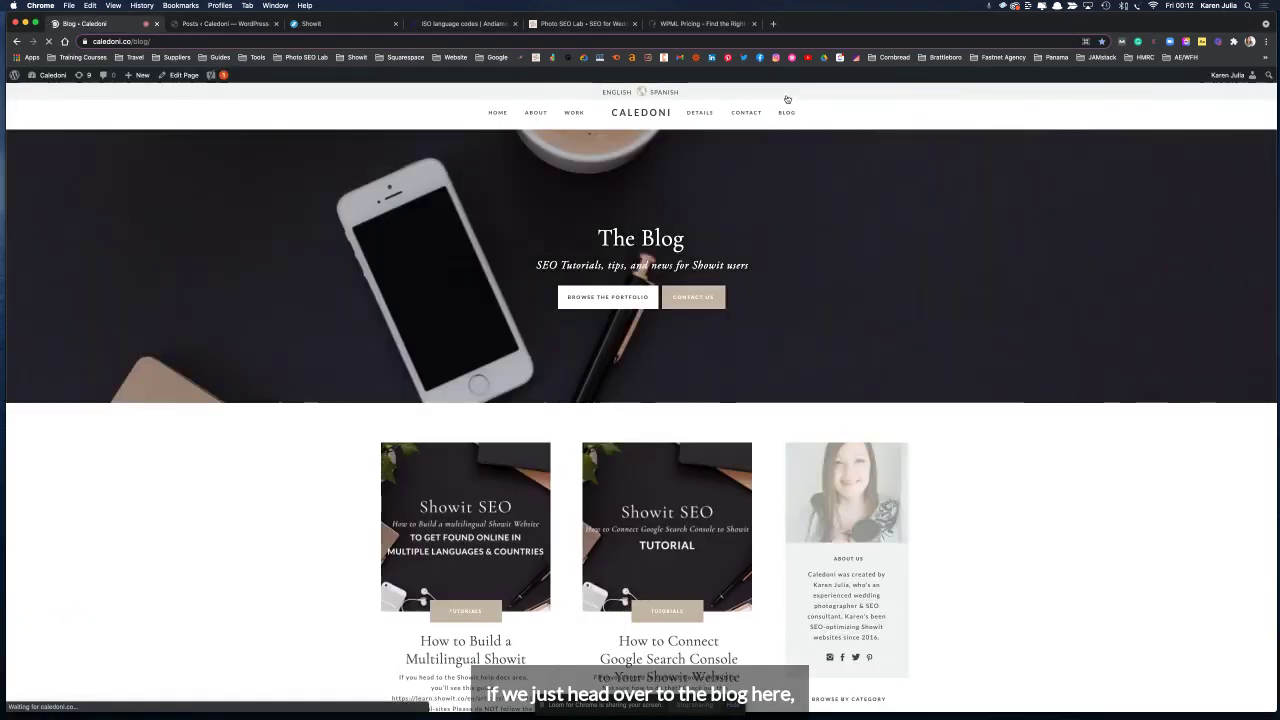
scroll(599, 273, down, 10)
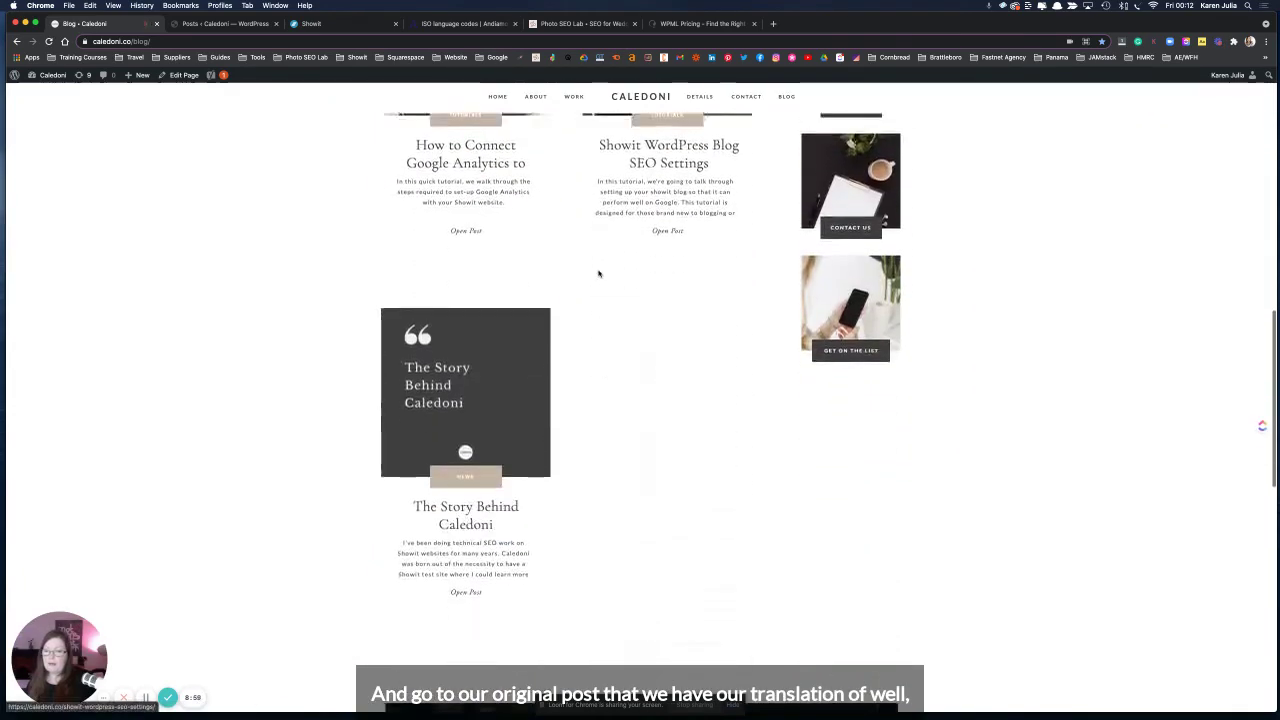
click(467, 311)
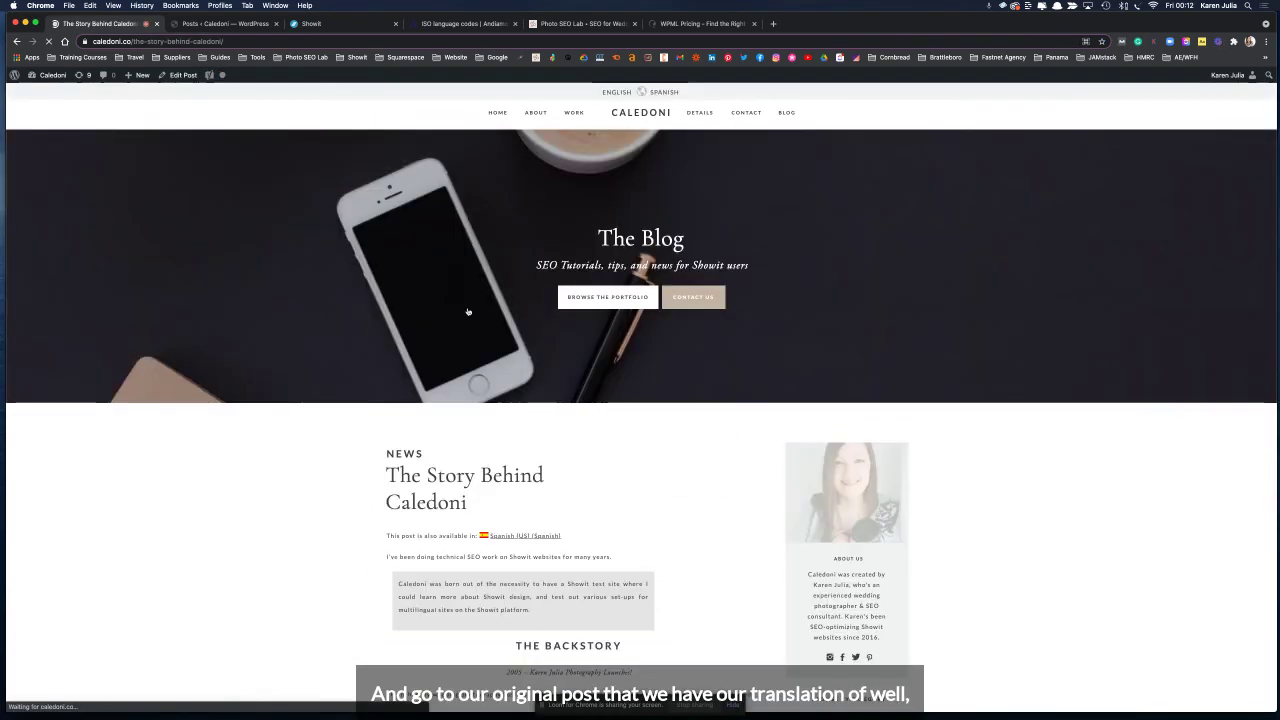
scroll(437, 360, down, 4)
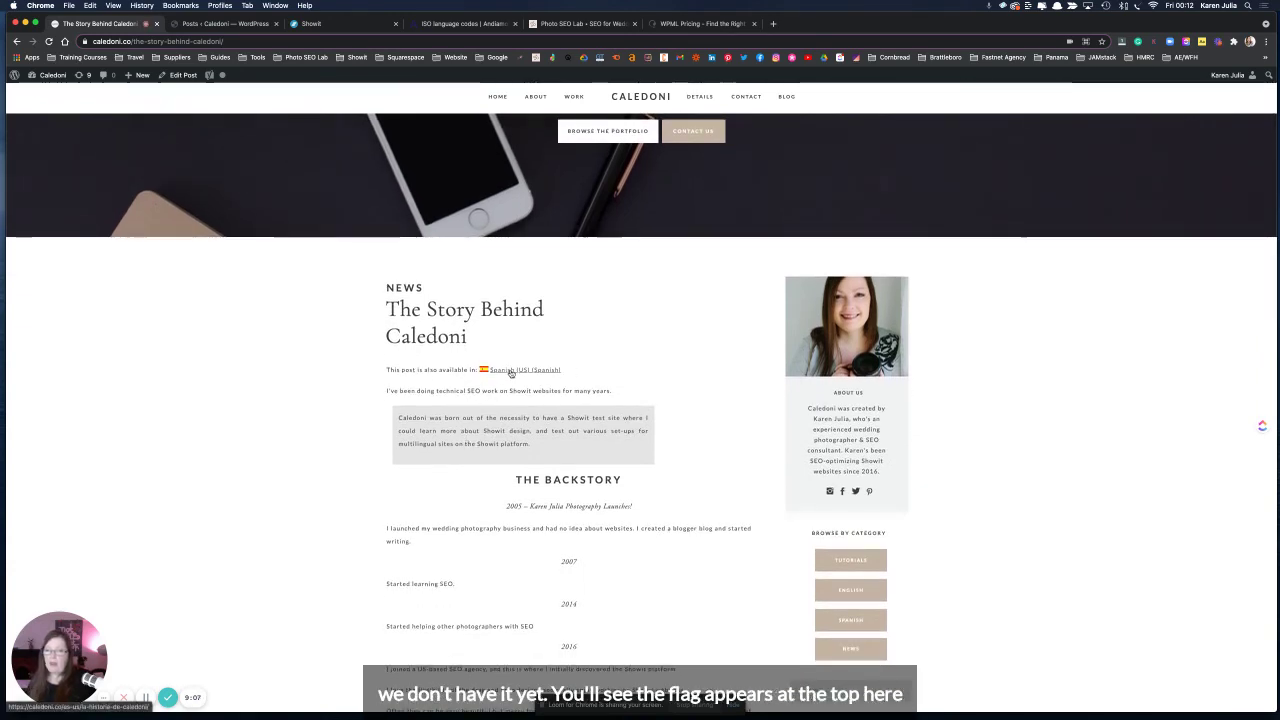
scroll(522, 372, up, 5)
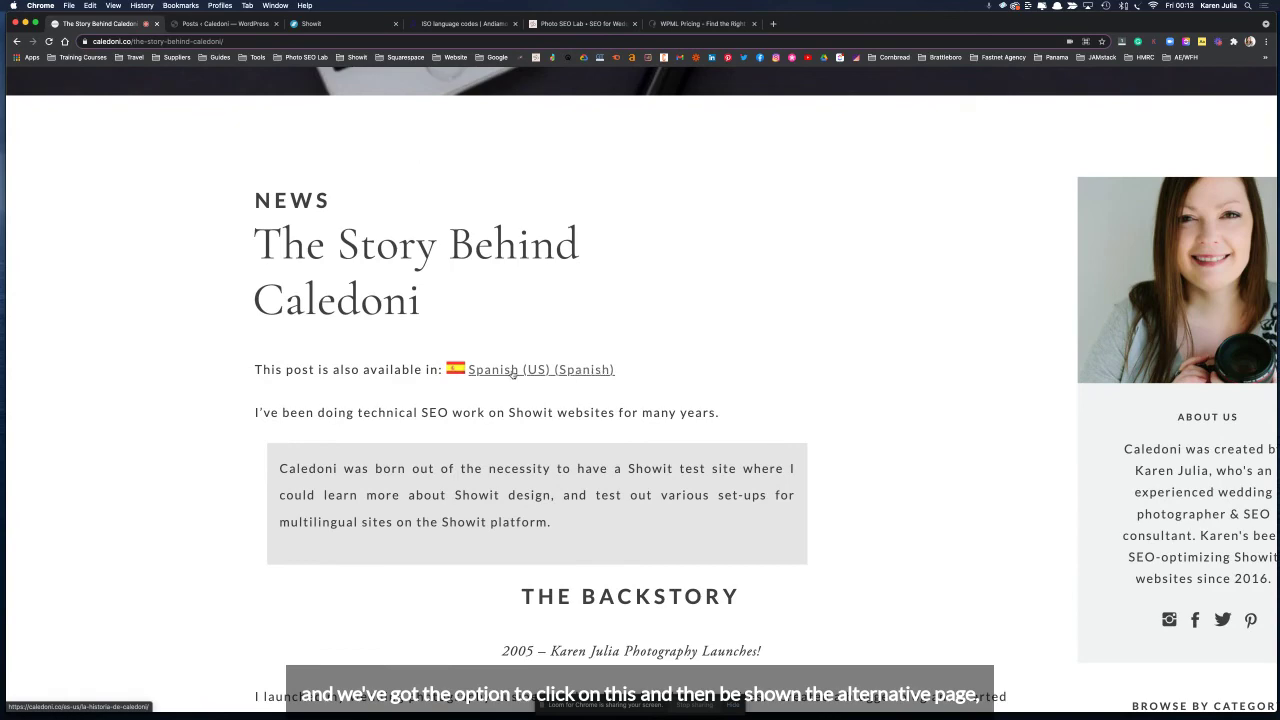
scroll(519, 376, down, 5)
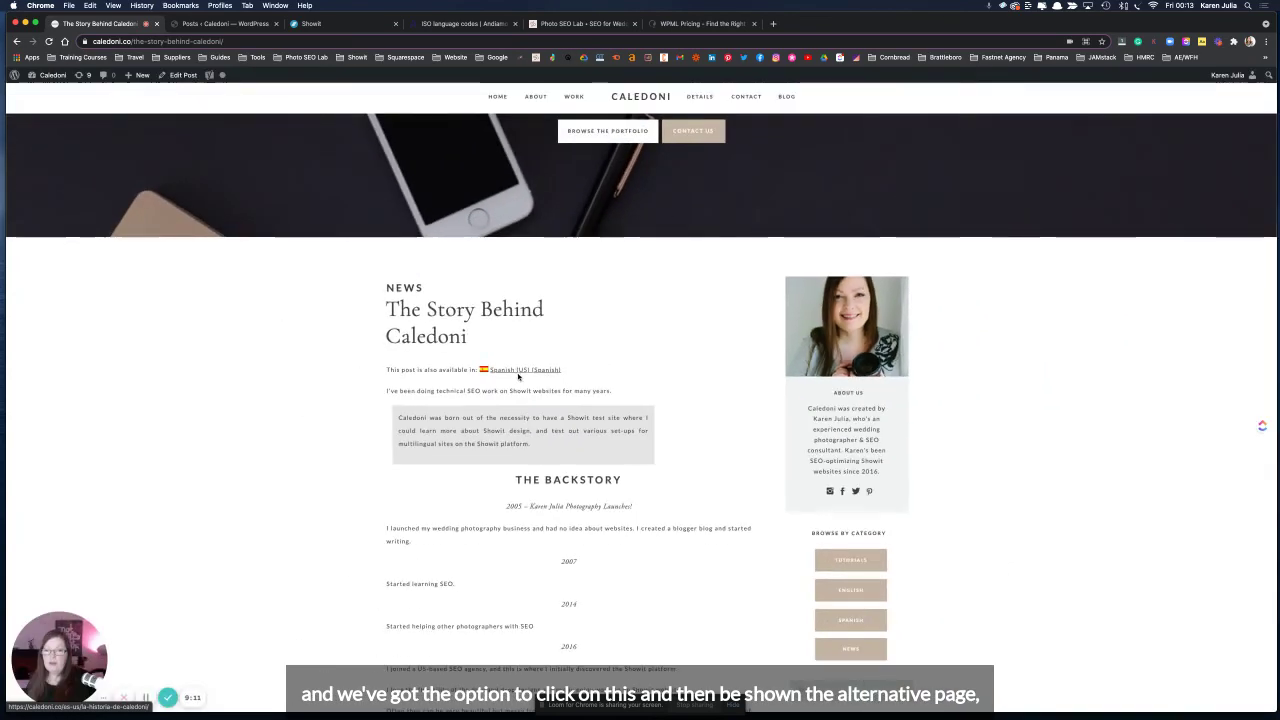
Step: Follow the Spanish (US) link to the translated post, then return to the English version
click(516, 372)
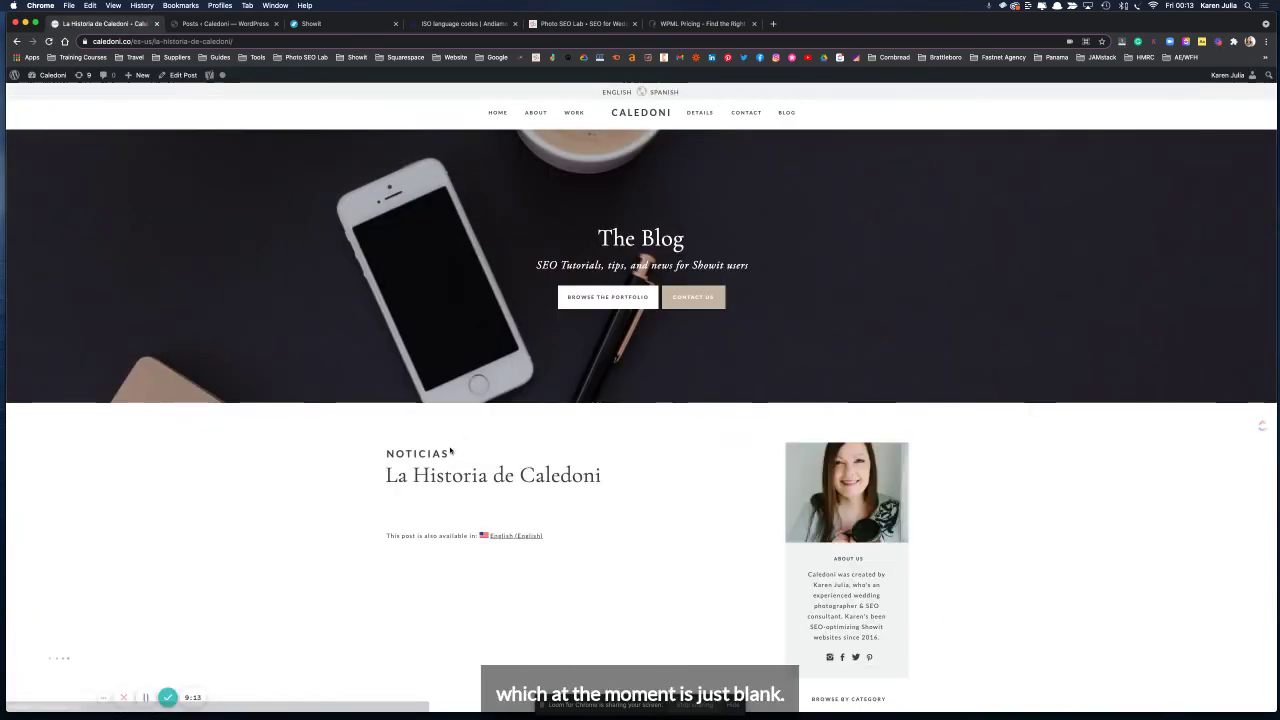
scroll(449, 496, down, 1)
scroll(449, 496, down, 3)
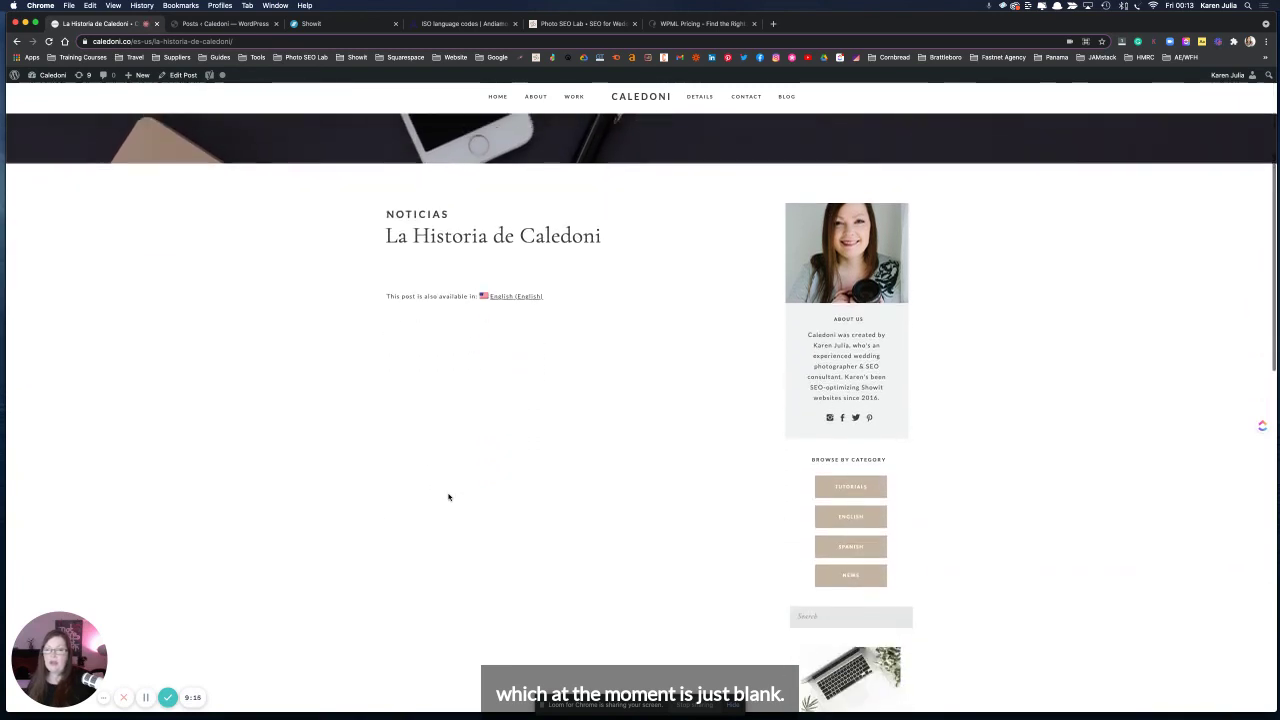
scroll(457, 491, up, 2)
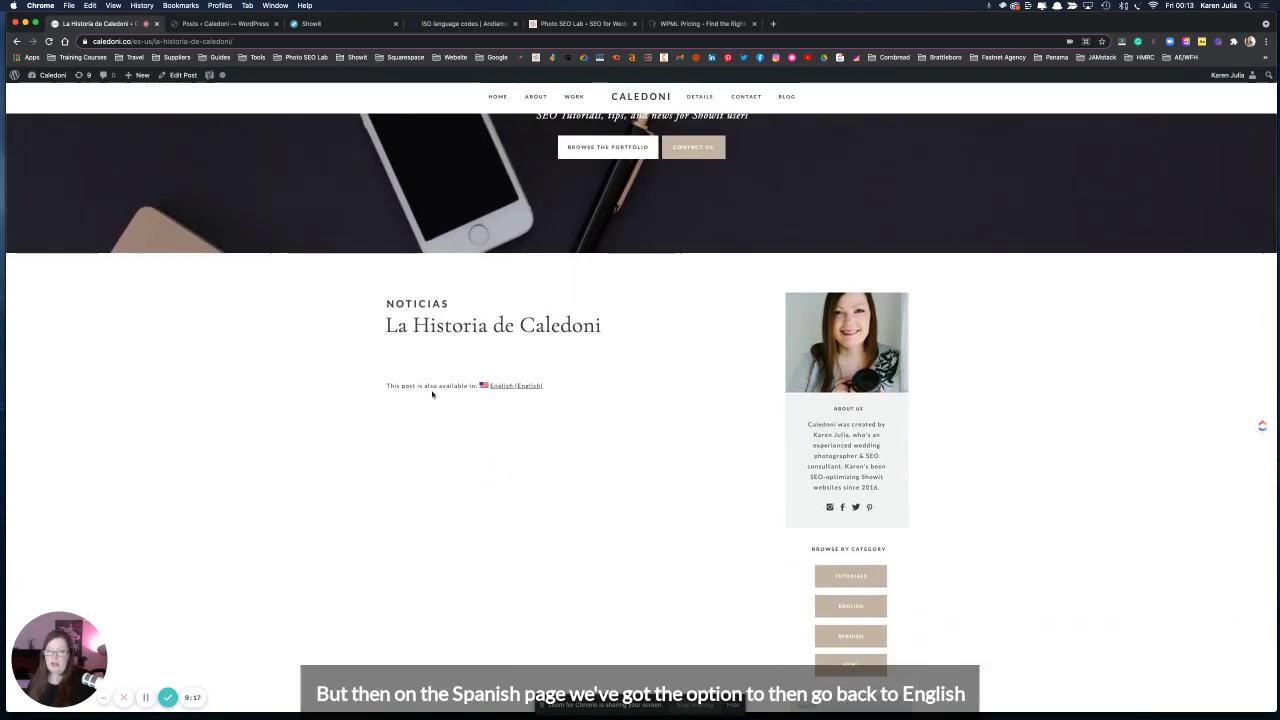
click(516, 388)
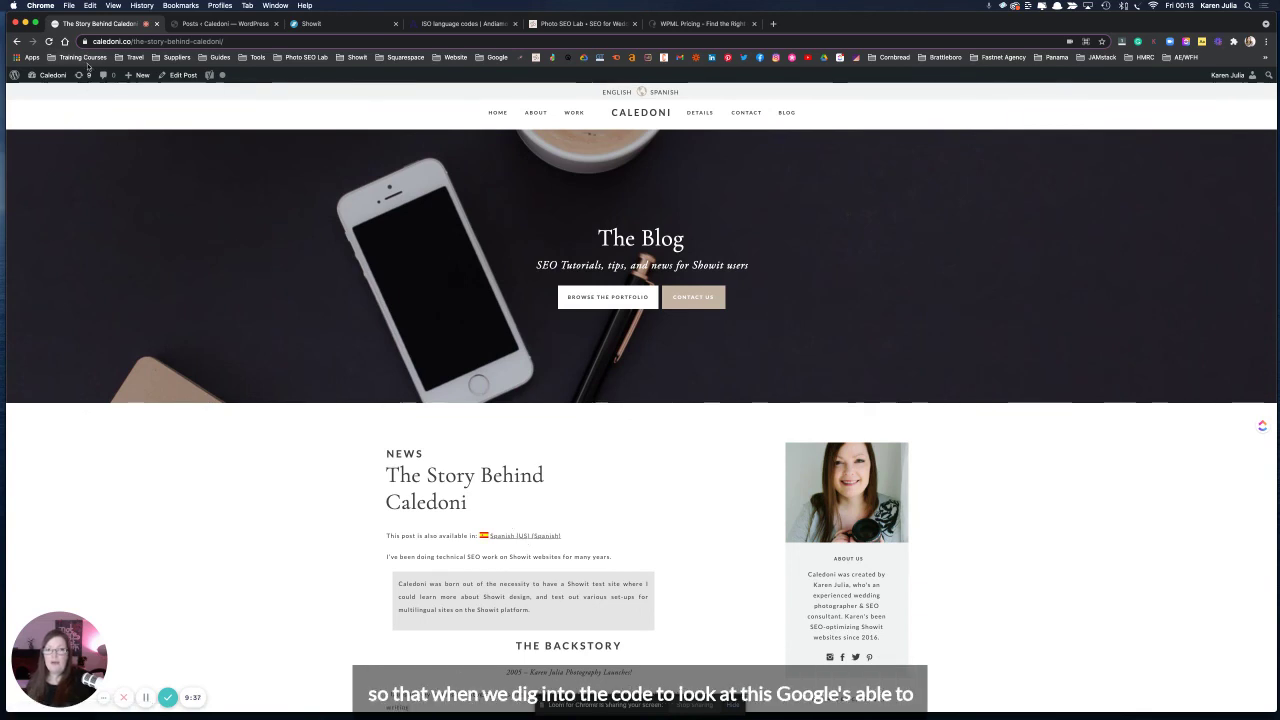
click(112, 6)
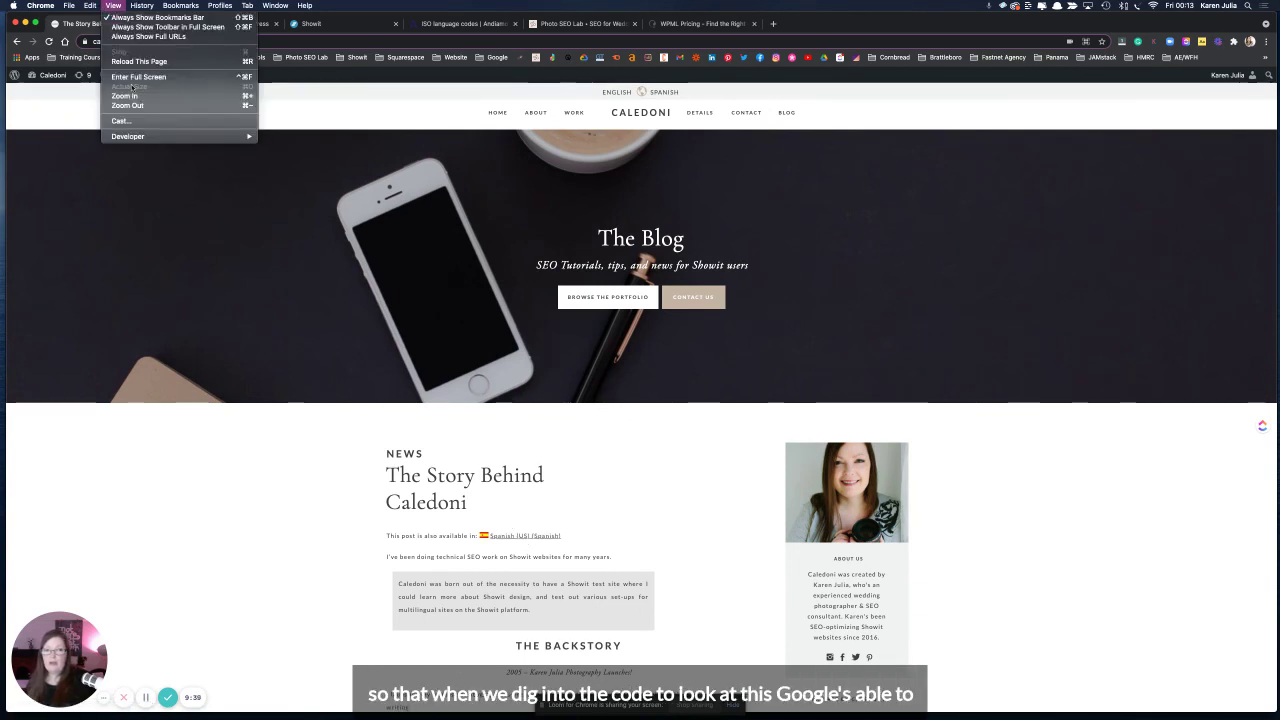
mouse_move(230, 136)
click(283, 138)
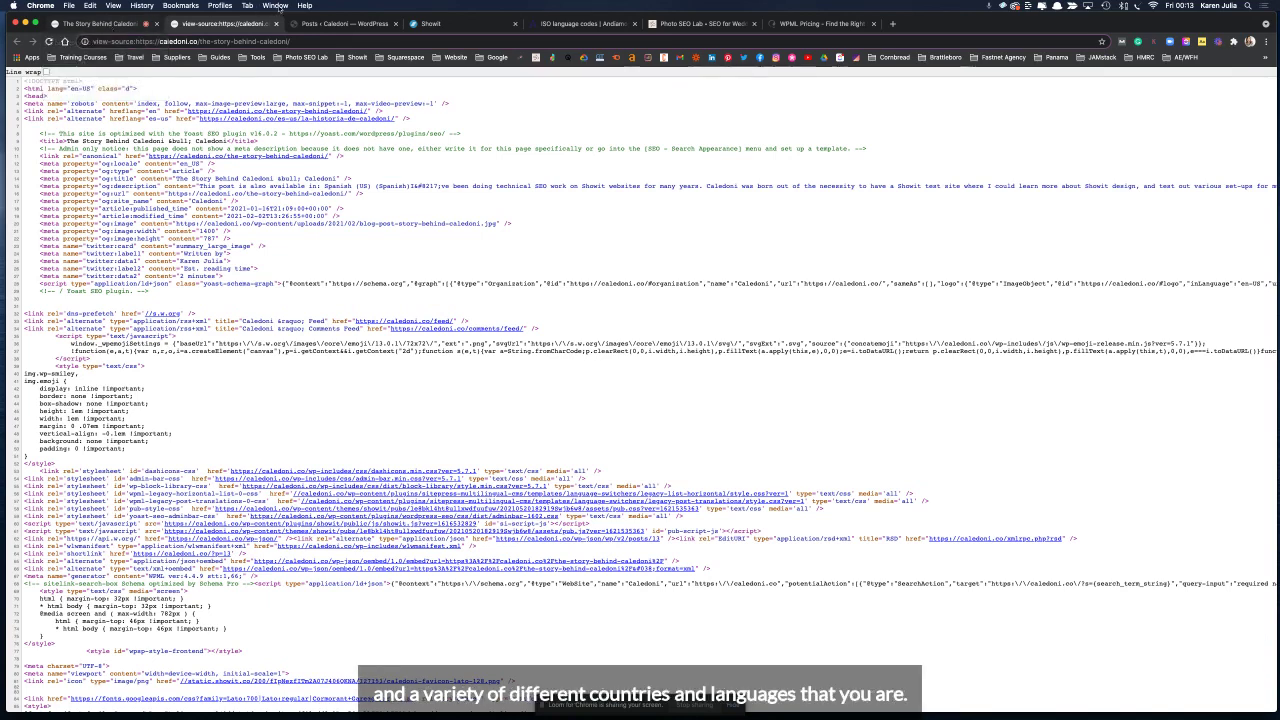
click(276, 23)
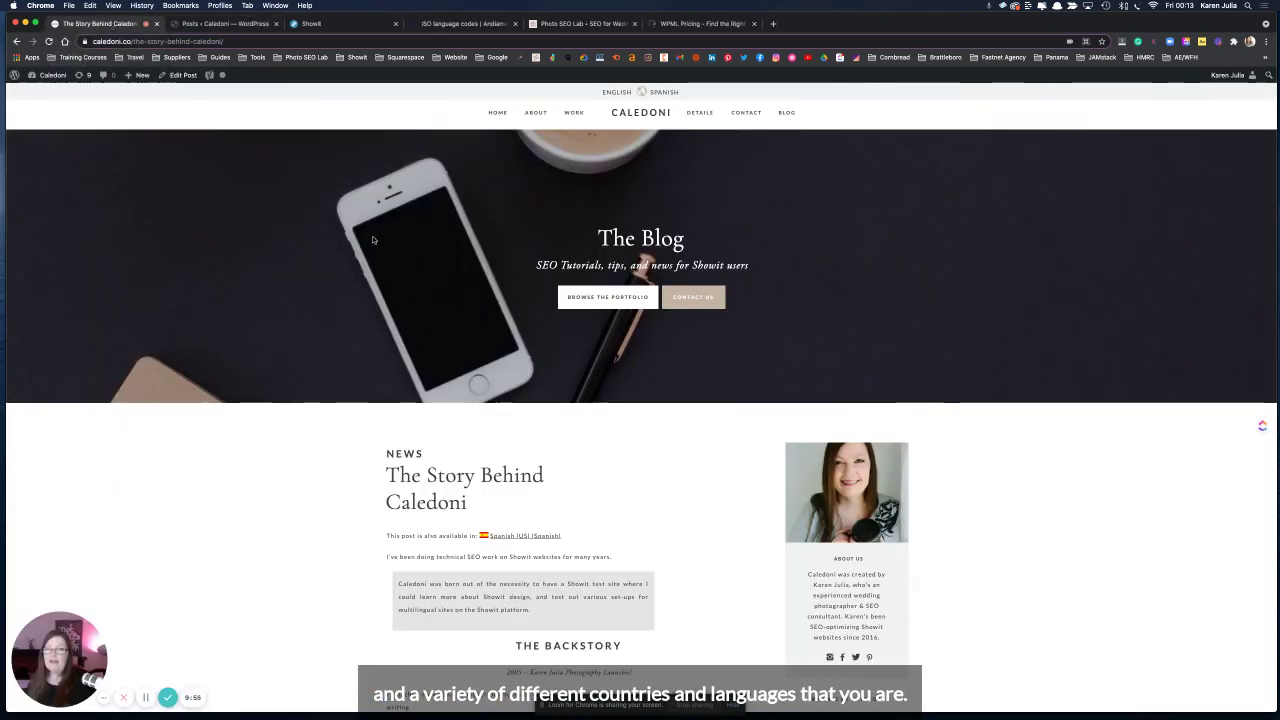